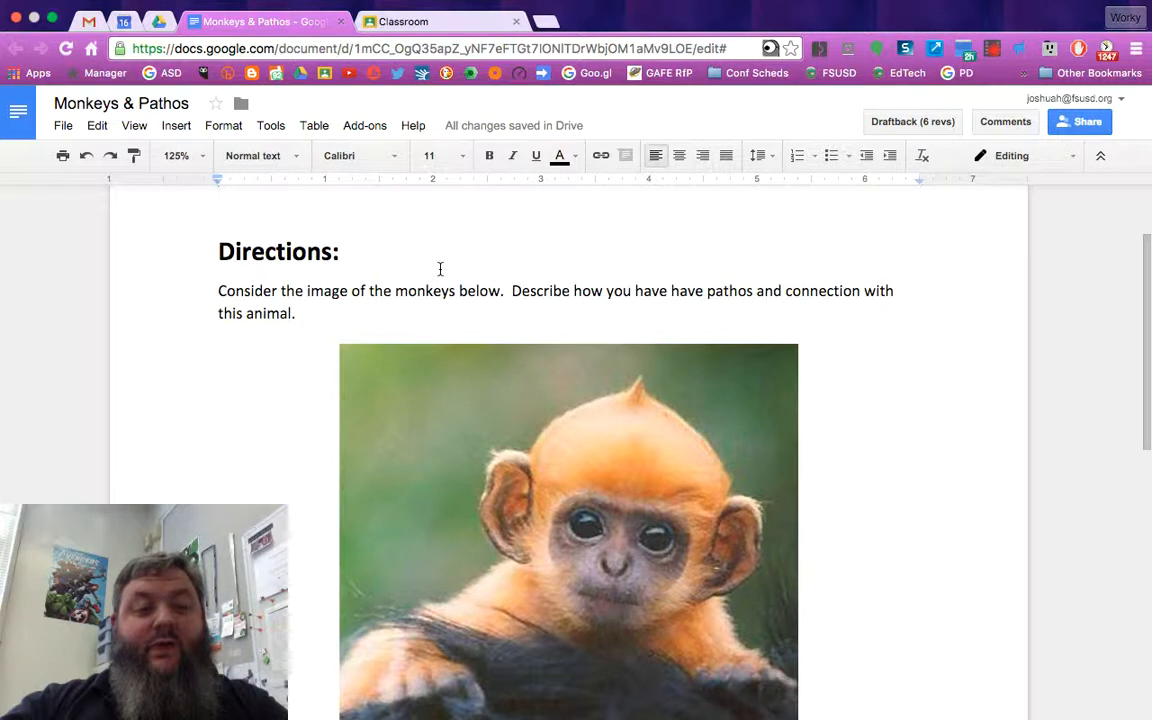
# Delete the empty line above the Directions heading in the document
pyautogui.scroll(1, 440, 269)
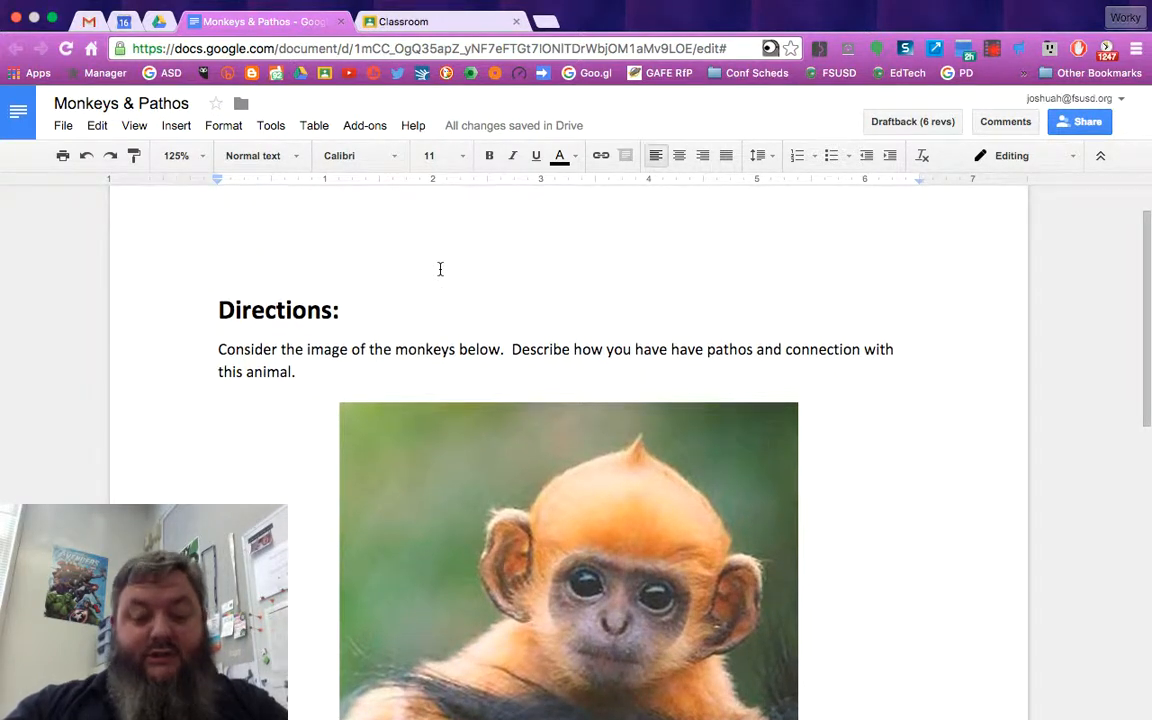
pyautogui.press('Delete')
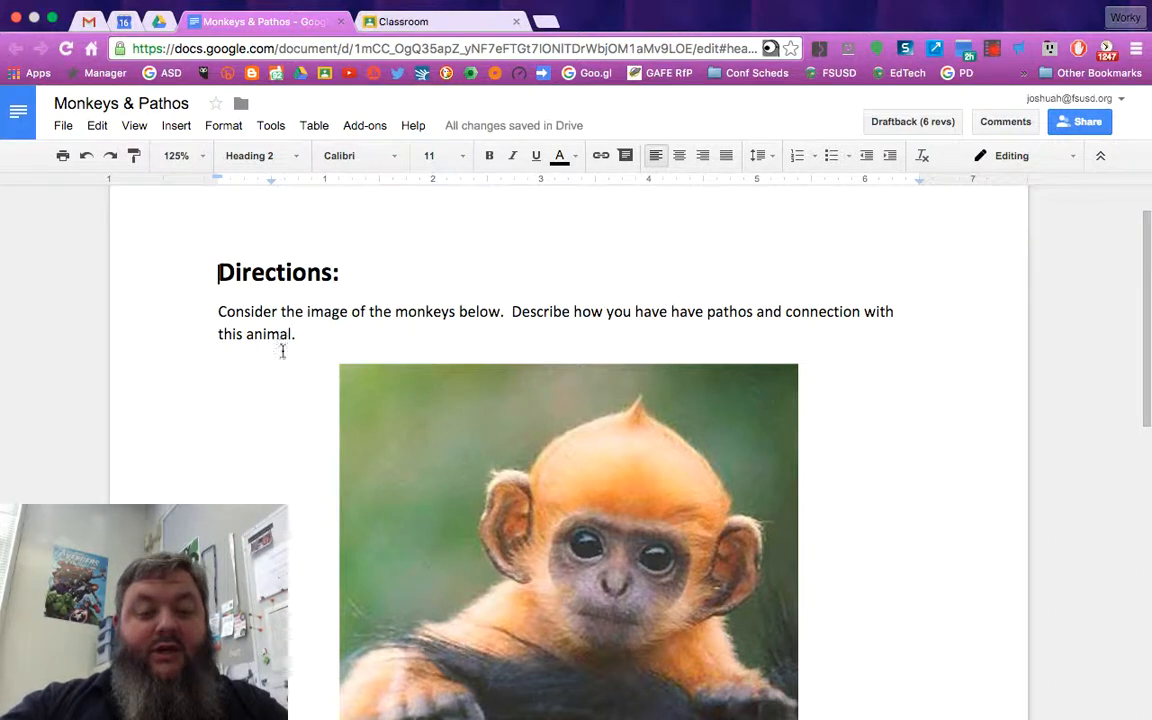
# Resize the monkey image in the document slightly smaller
pyautogui.click(377, 485)
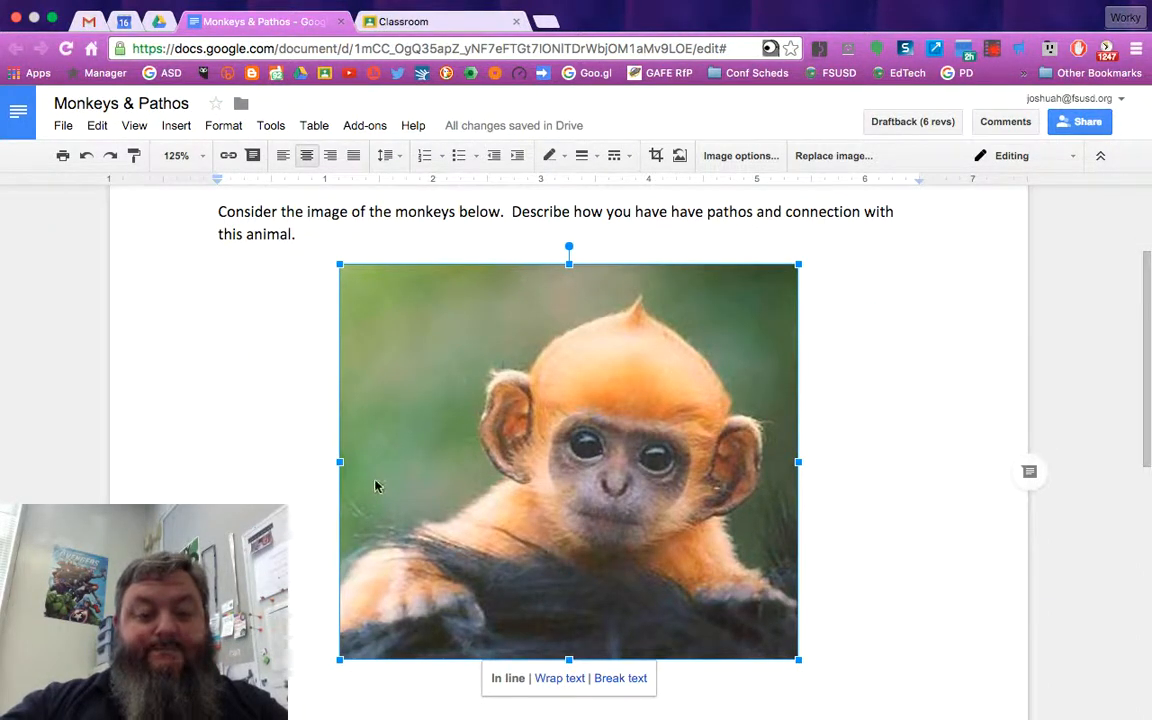
pyautogui.scroll(-2, 378, 483)
pyautogui.moveTo(337, 562); pyautogui.dragTo(398, 420)
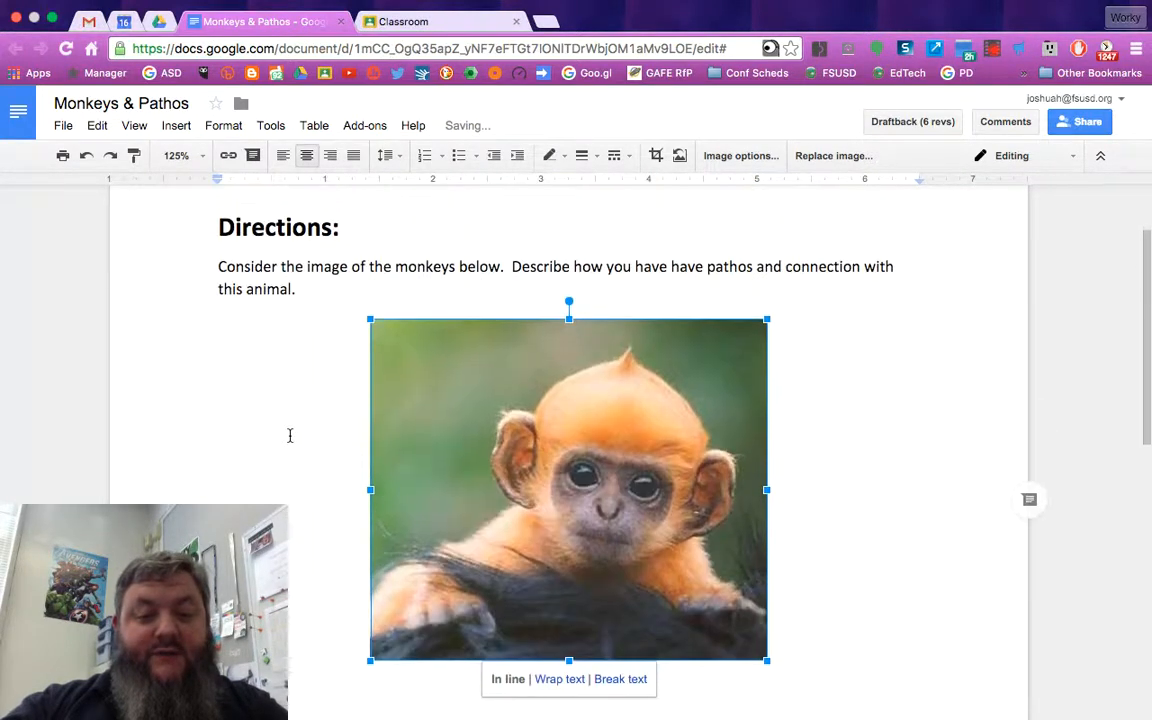
pyautogui.scroll(2, 291, 414)
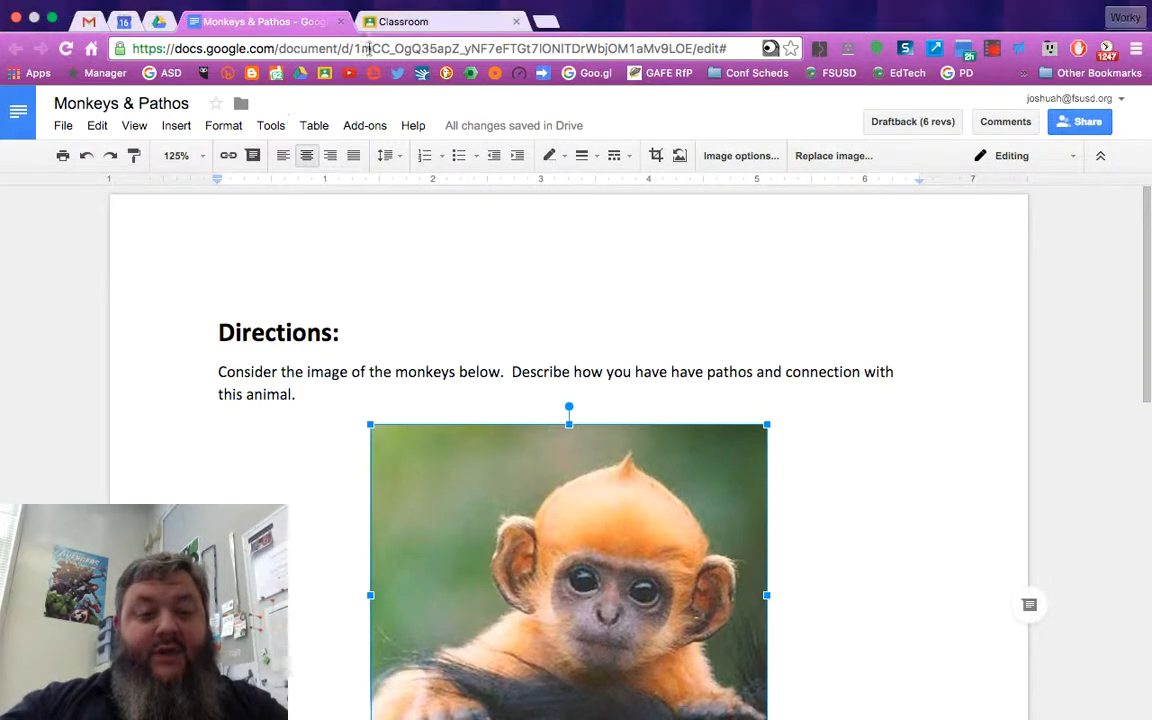
# Switch to Google Classroom and open the GAFE Professional Development class
pyautogui.click(410, 21)
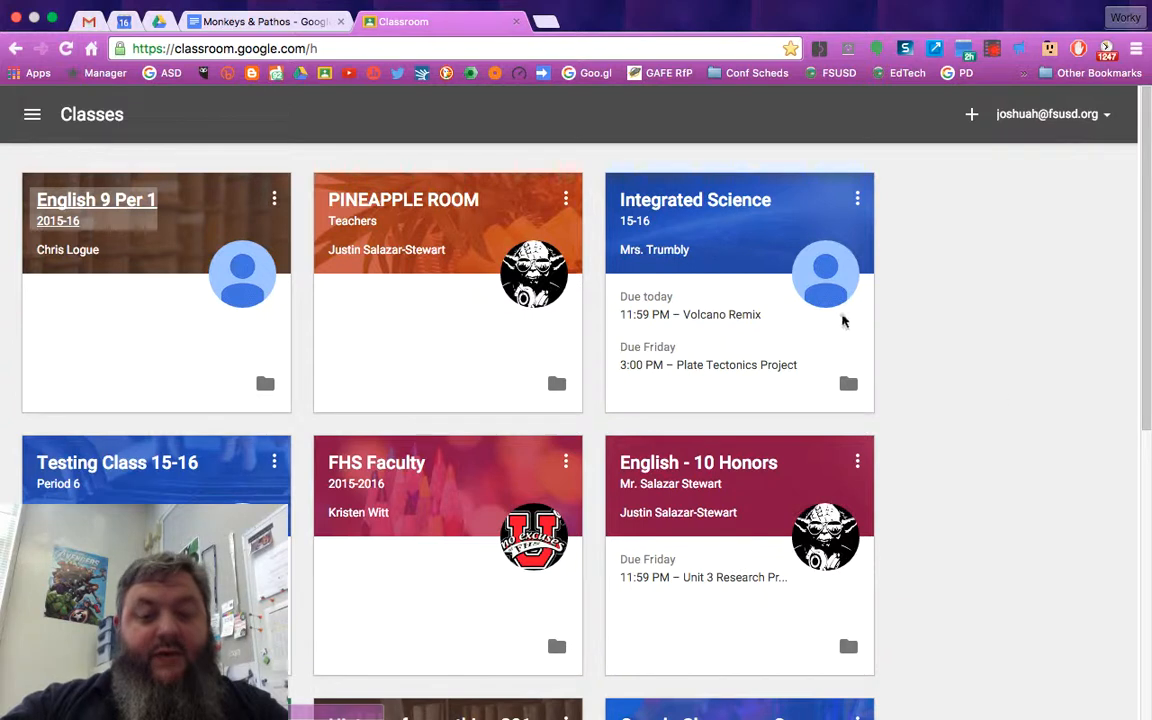
pyautogui.scroll(-5, 1044, 429)
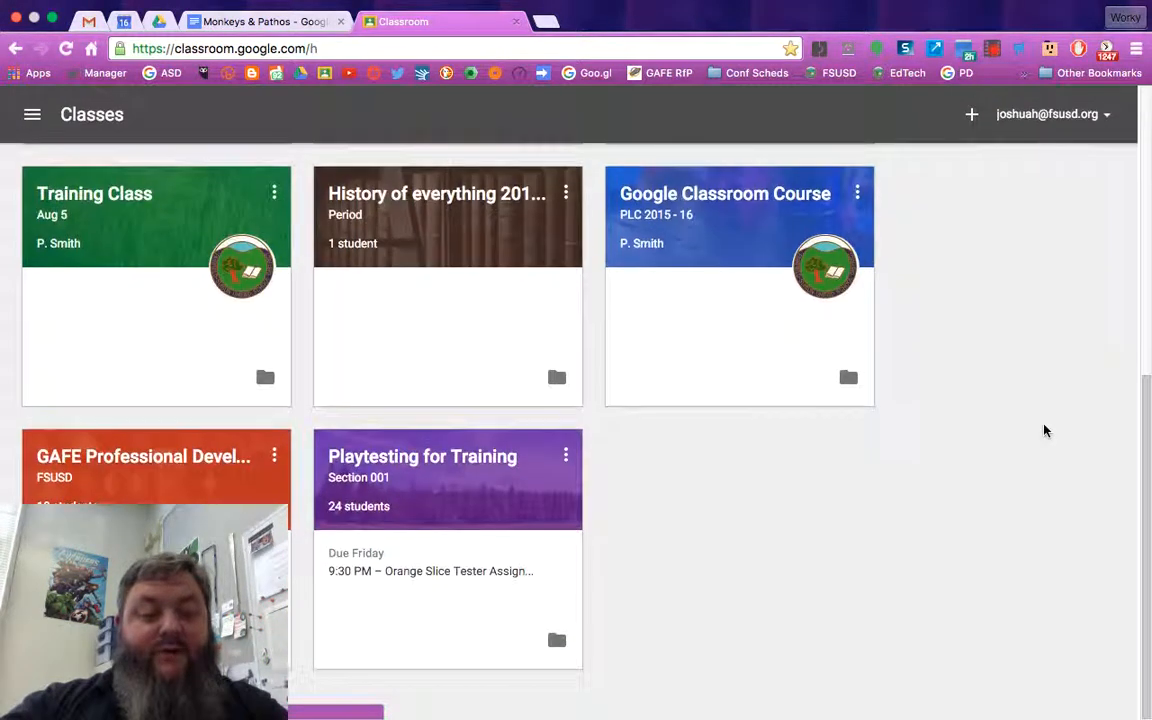
pyautogui.click(167, 462)
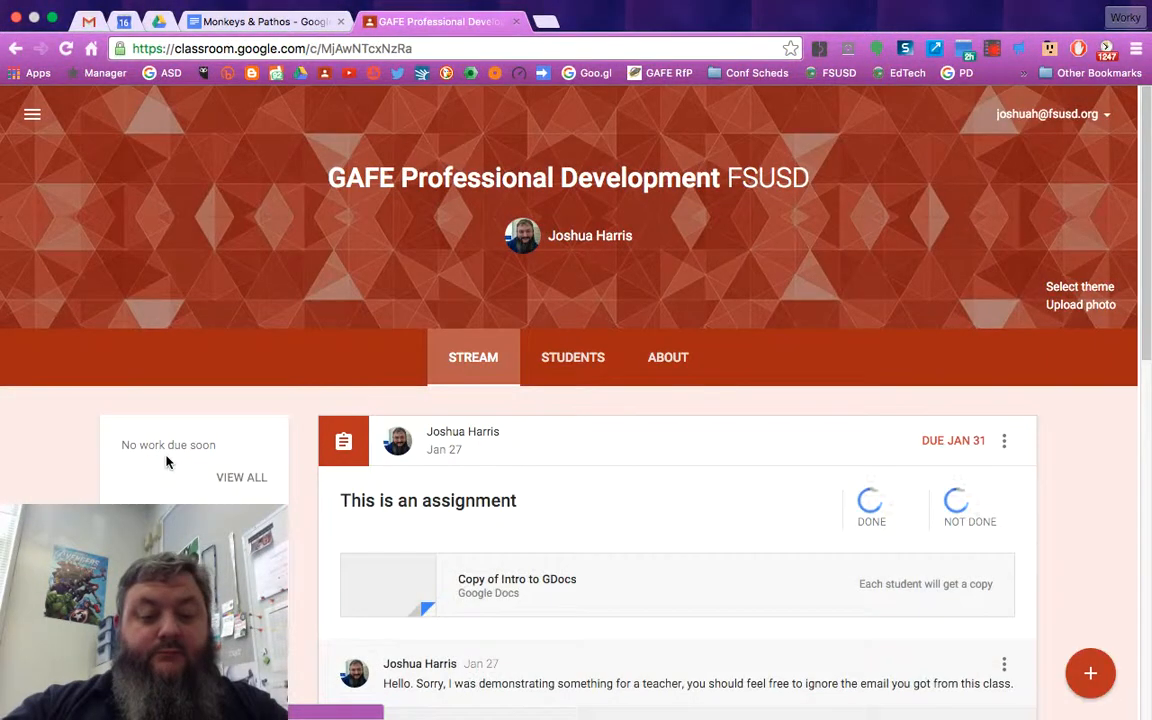
# Create a new assignment titled Monkeys & PAthos
pyautogui.click(1094, 674)
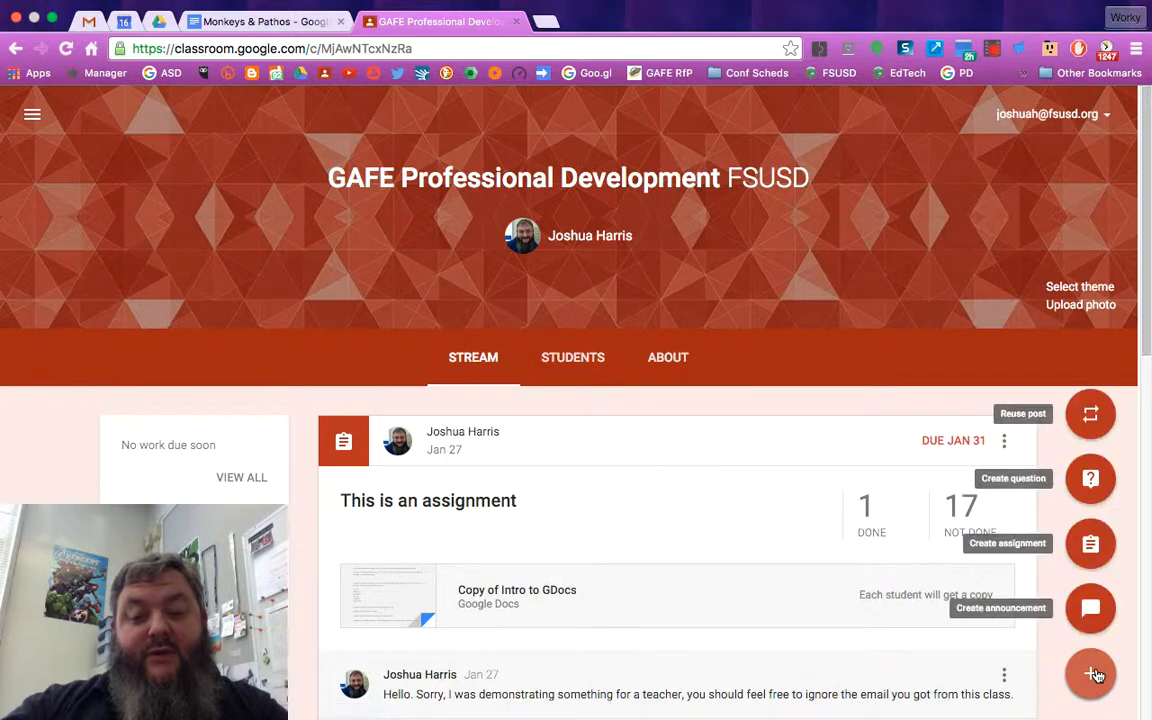
pyautogui.click(1090, 541)
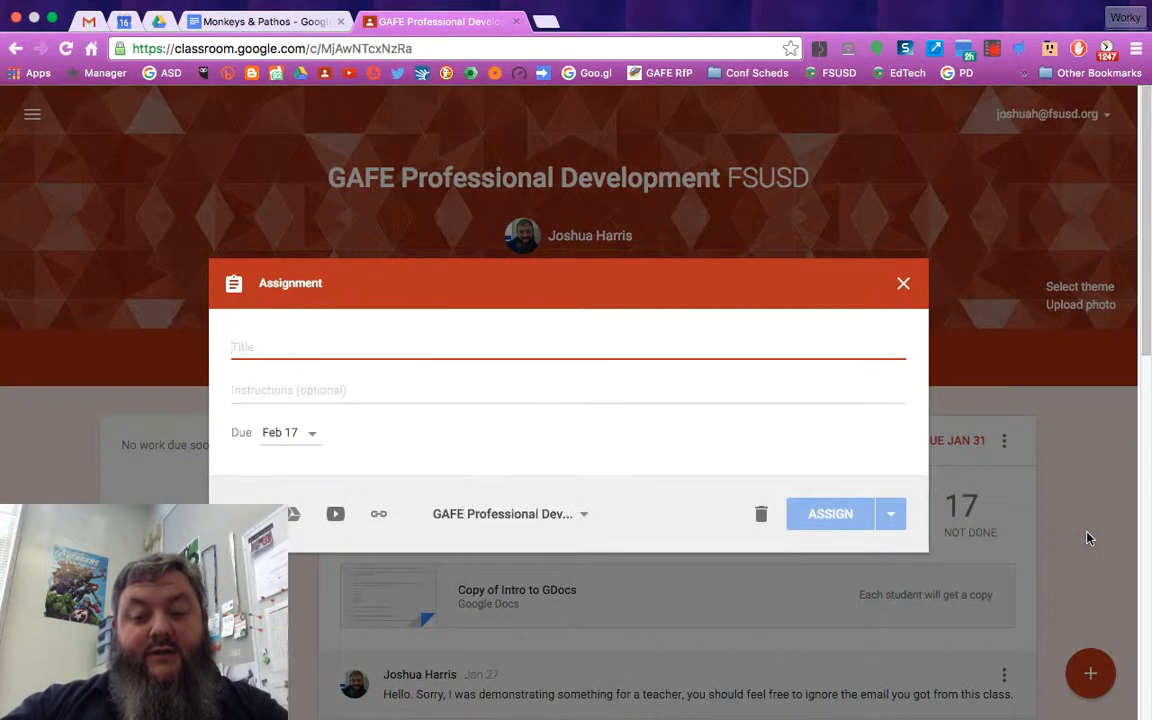
pyautogui.write('Monk')
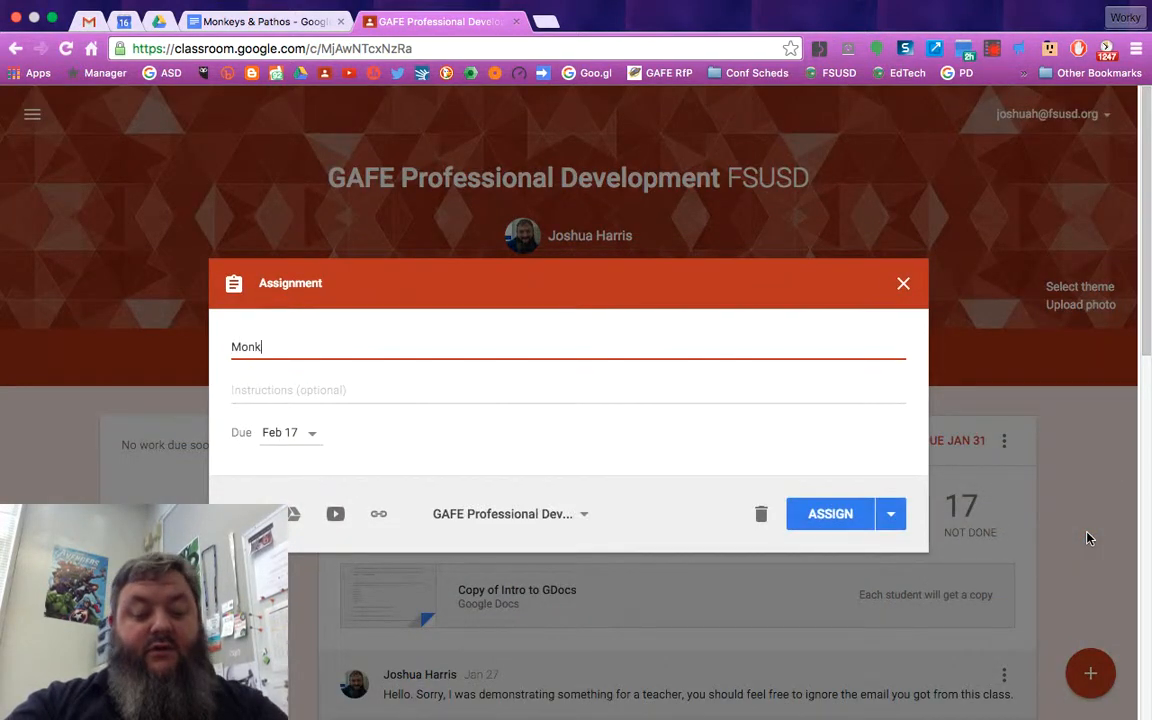
pyautogui.write('eys & ')
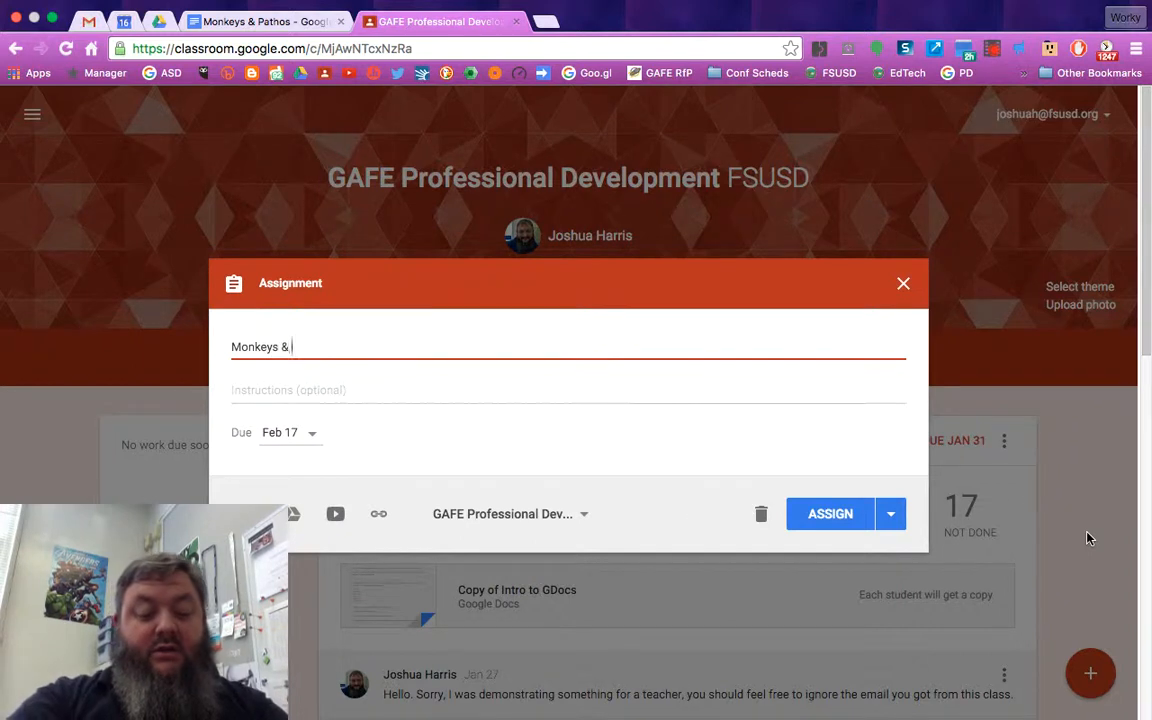
pyautogui.write('AssigPAthos')
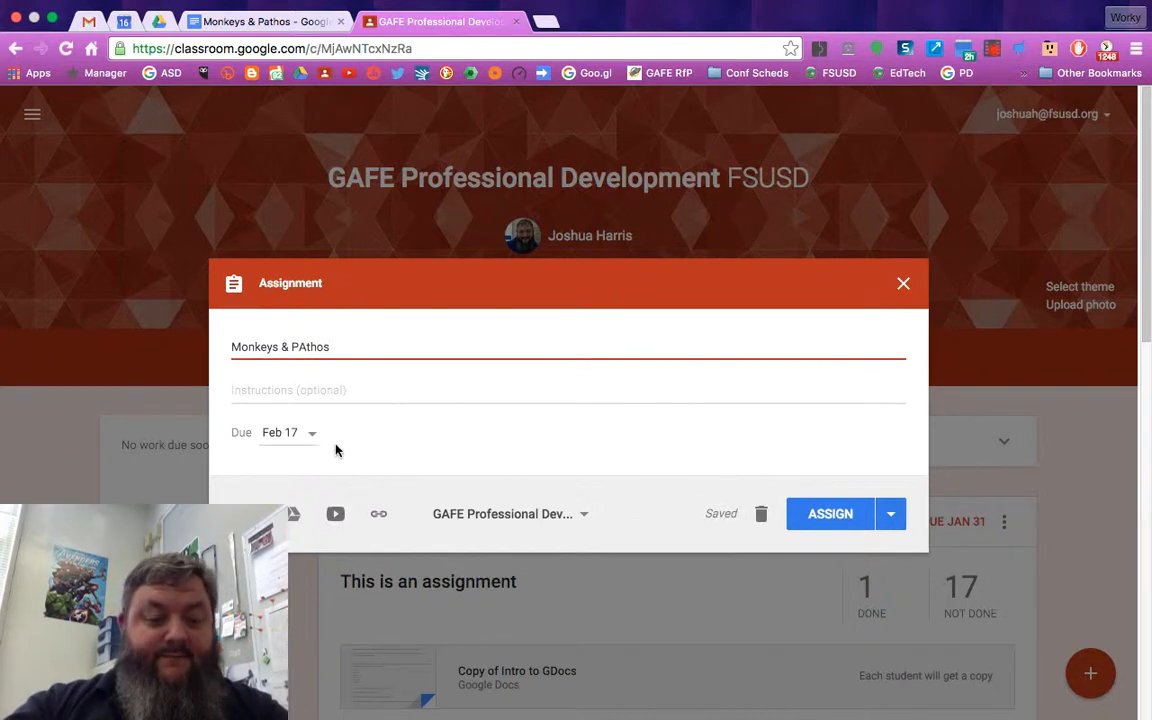
# Enter the assignment instructions "Read the directions on the page."
pyautogui.click(304, 445)
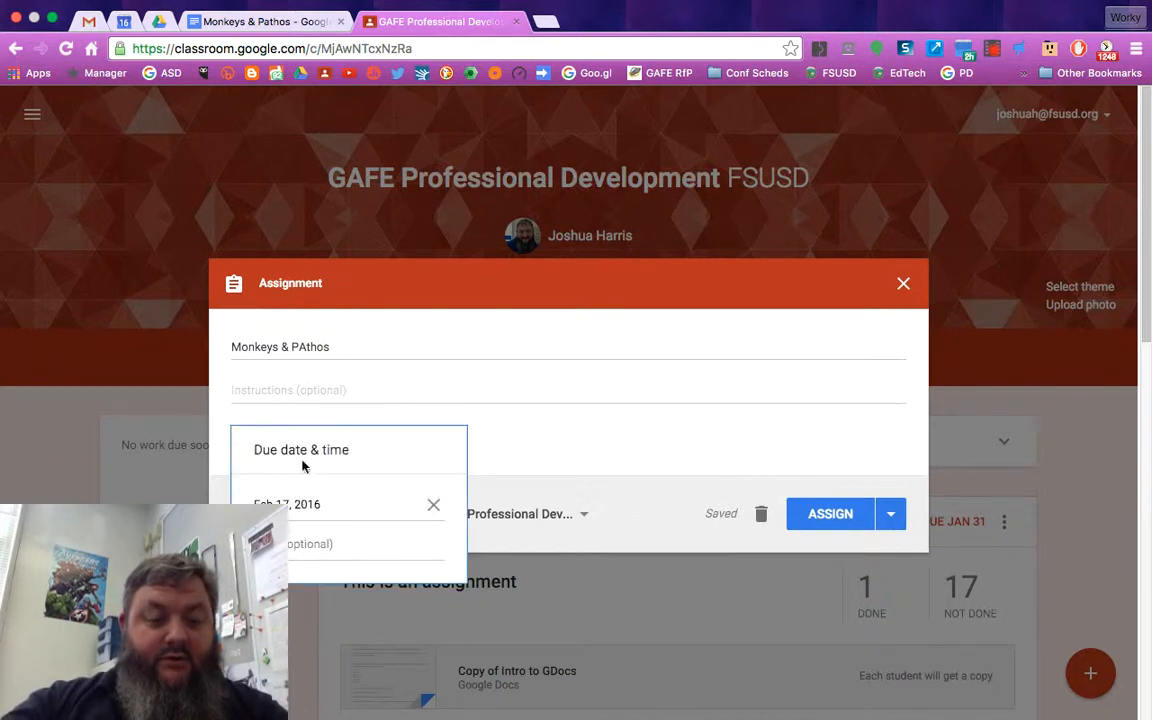
pyautogui.click(295, 391)
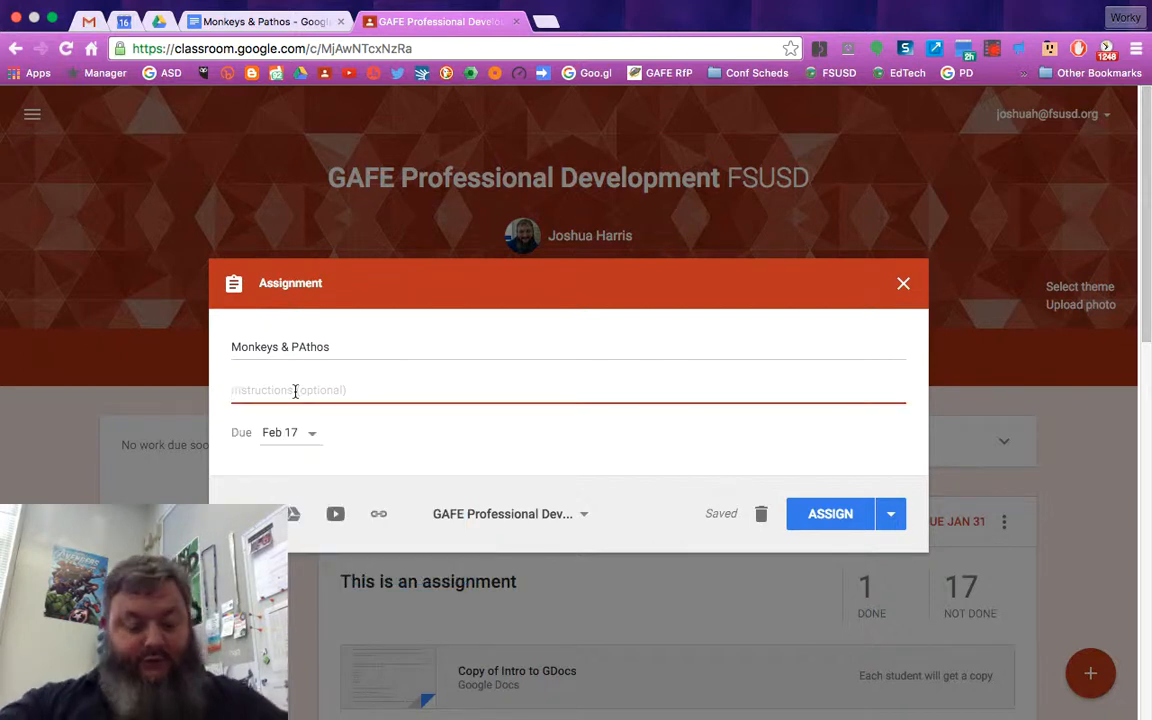
pyautogui.write('Read')
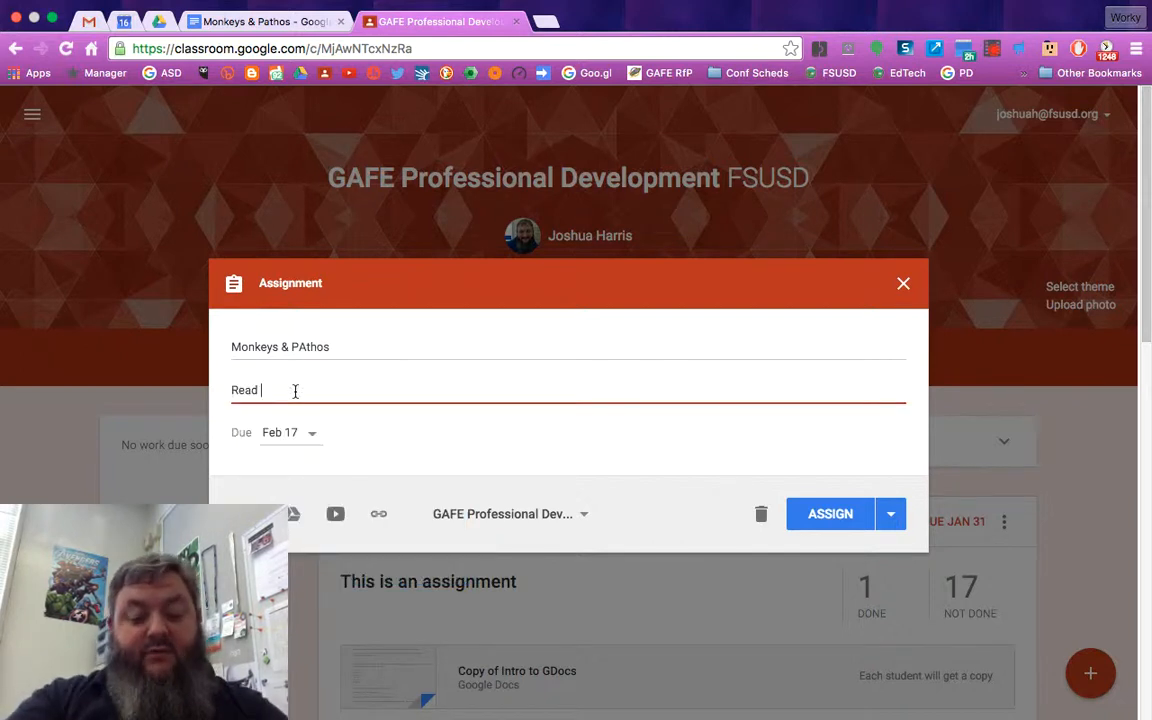
pyautogui.write(' the directions on the page.')
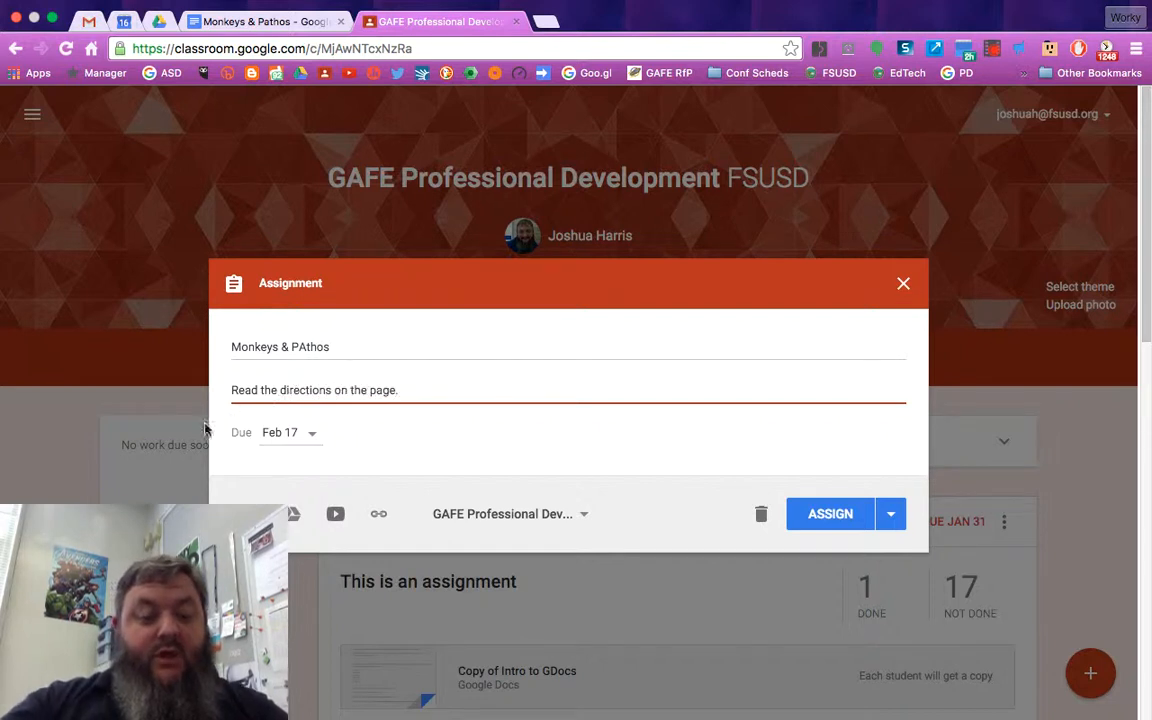
# Attach the Monkeys & Pathos document by searching Drive for Monkeys, then remove the attachment again
pyautogui.click(292, 515)
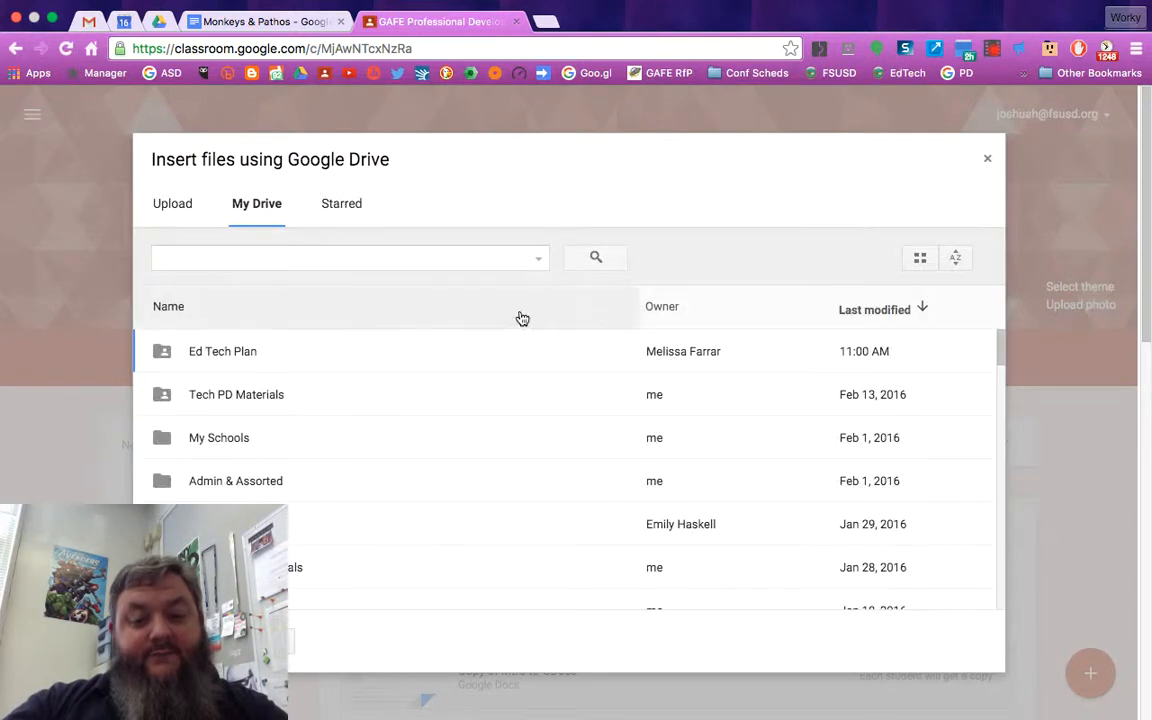
pyautogui.click(985, 164)
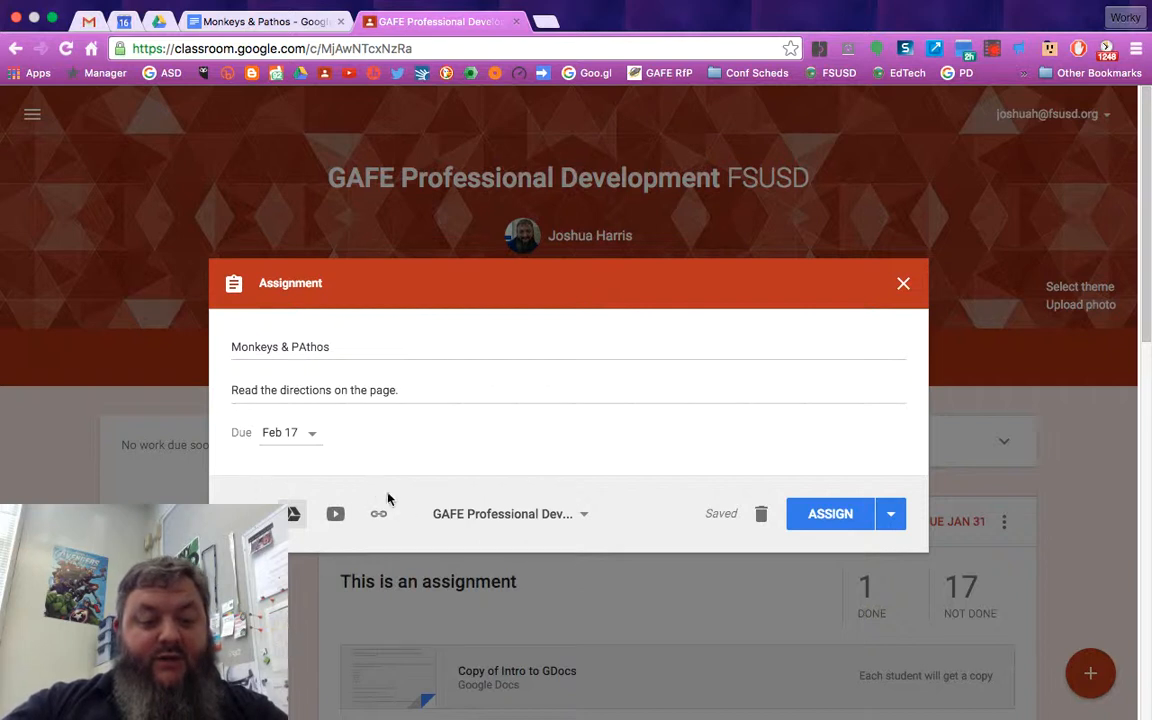
pyautogui.click(293, 514)
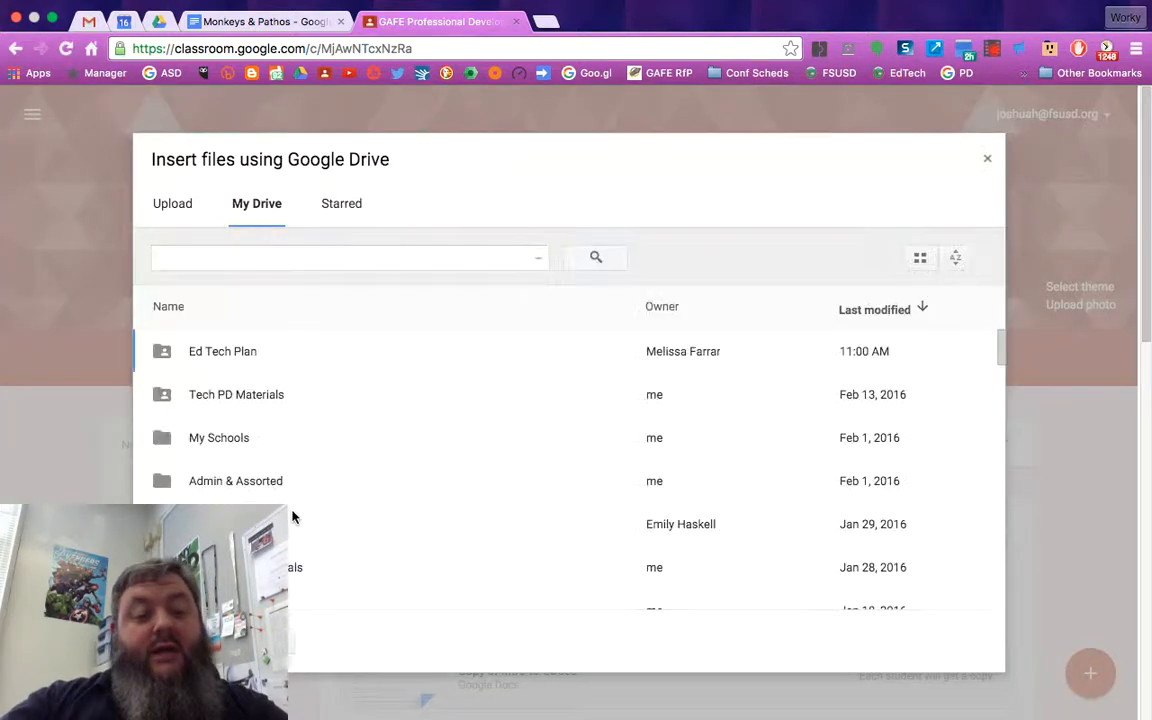
pyautogui.click(248, 260)
pyautogui.write('Mon')
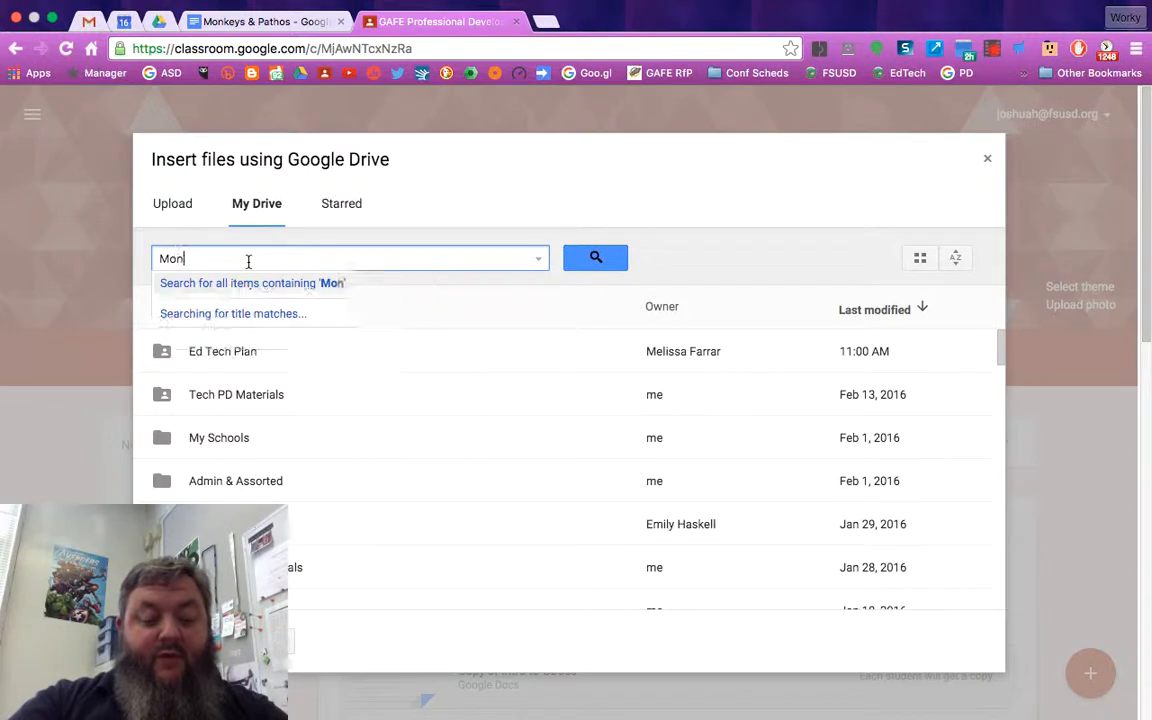
pyautogui.write('keys')
pyautogui.press('BackSpace')
pyautogui.press('BackSpace')
pyautogui.write('s')
pyautogui.press('BackSpace')
pyautogui.write('ys')
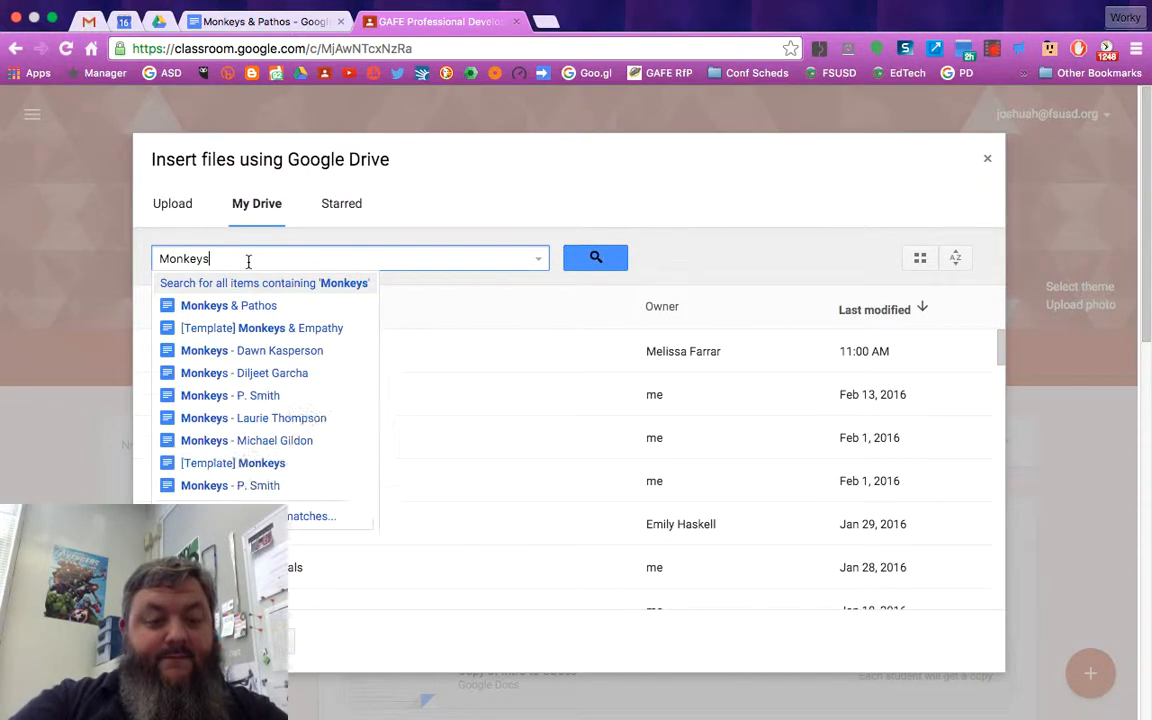
pyautogui.click(241, 316)
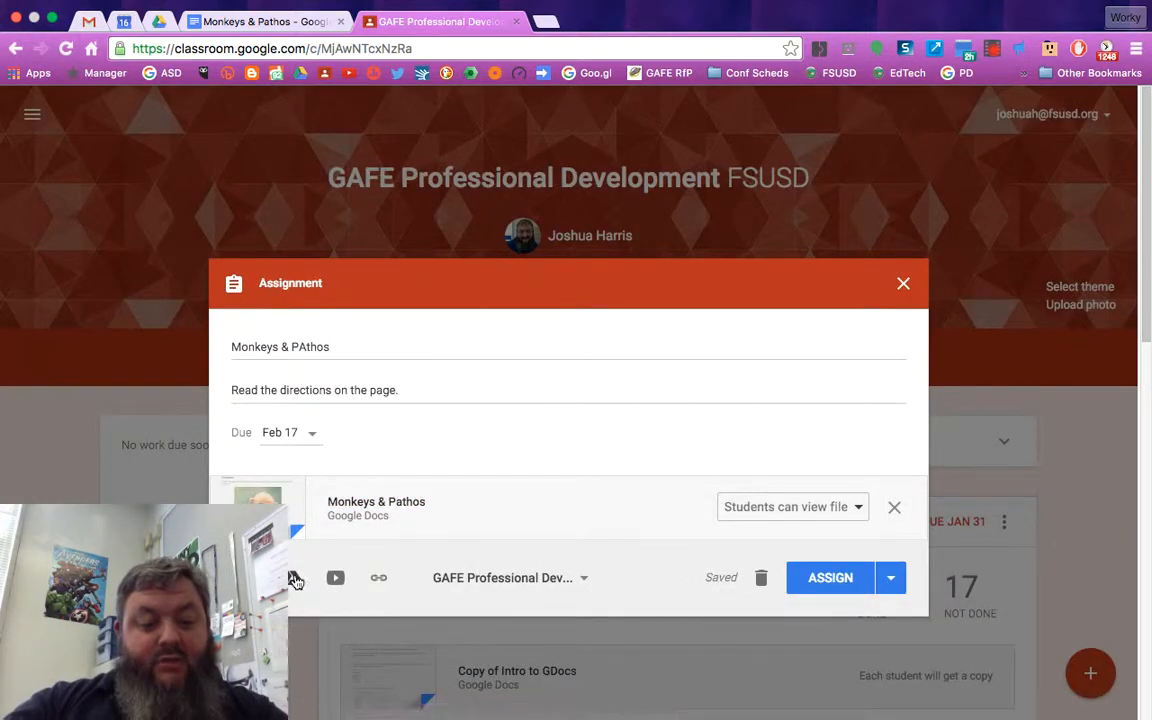
pyautogui.click(894, 507)
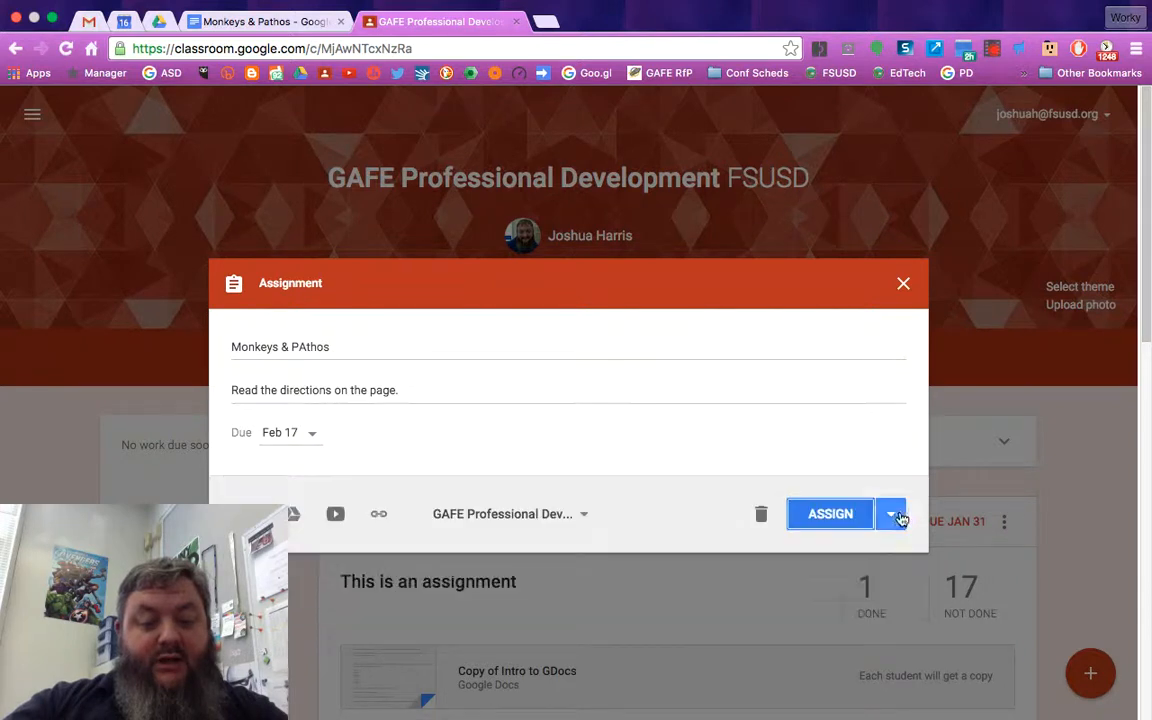
# Attach the Monkeys & Pathos document from the Drive folder Classroom > Playtesting for Training
pyautogui.click(292, 513)
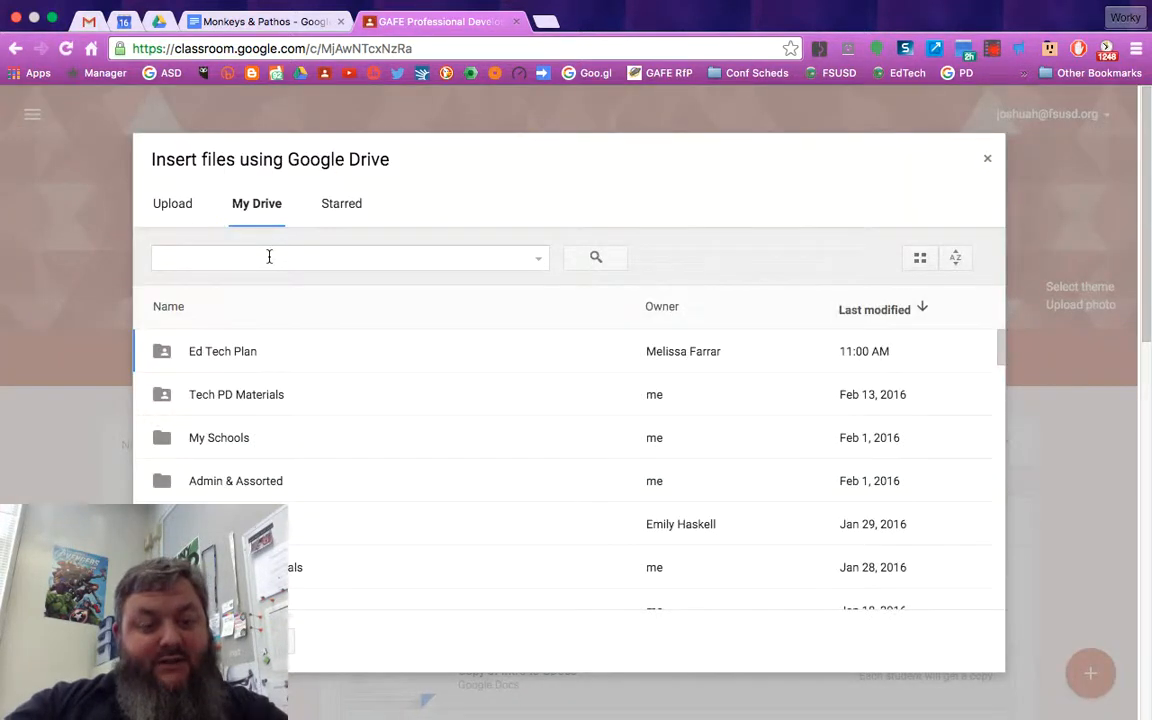
pyautogui.scroll(-1, 249, 442)
pyautogui.scroll(1, 249, 442)
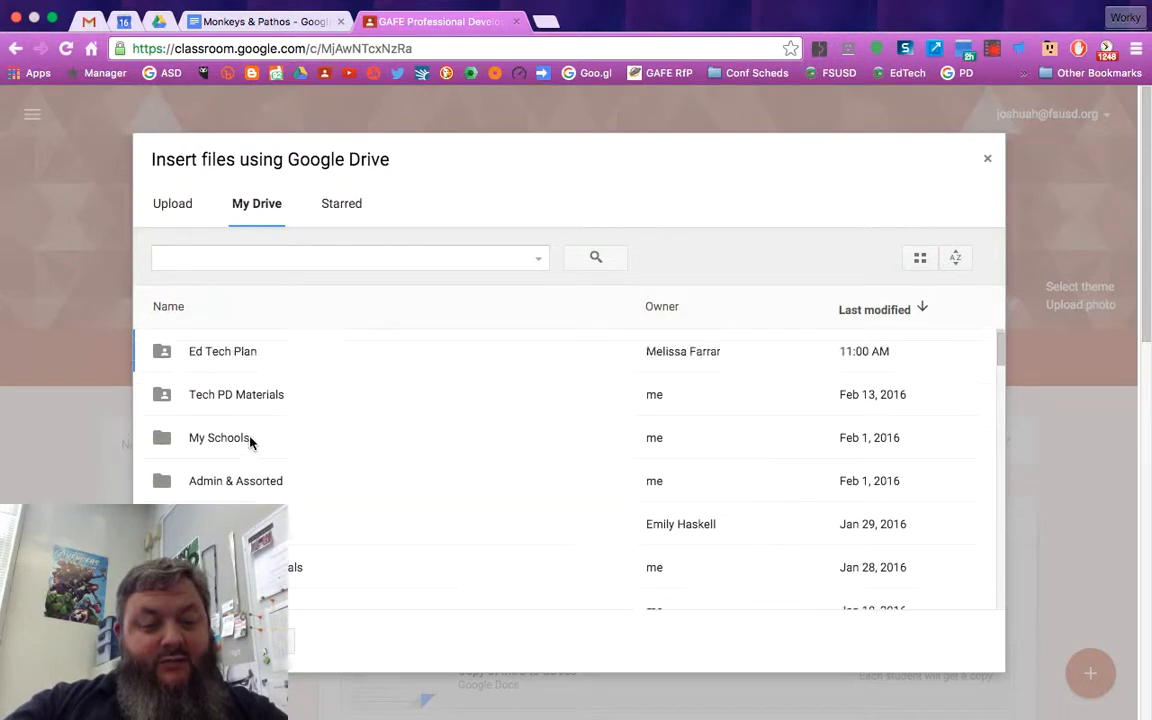
pyautogui.click(174, 322)
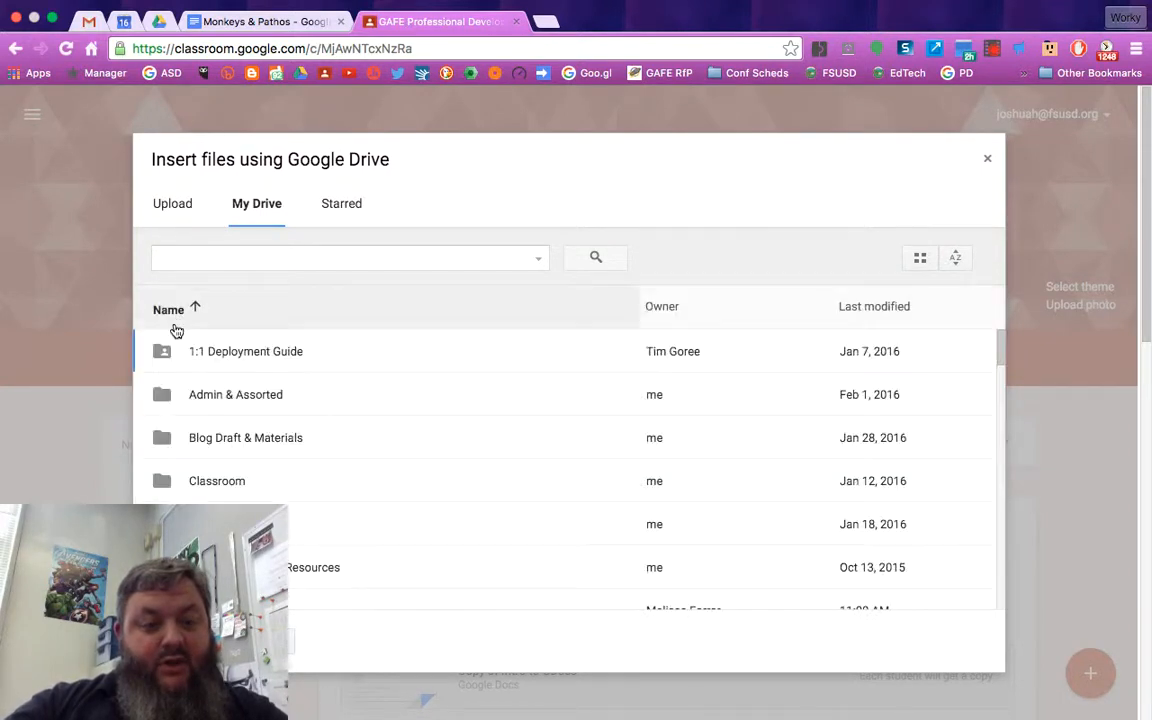
pyautogui.doubleClick(216, 490)
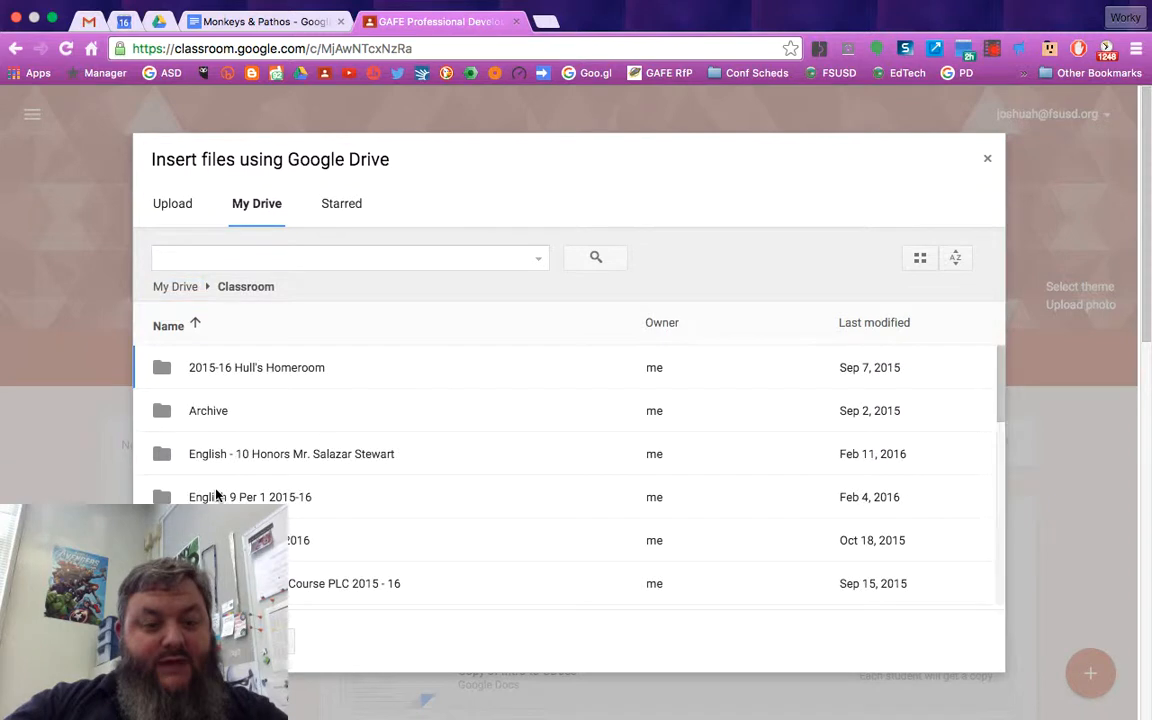
pyautogui.scroll(-6, 216, 494)
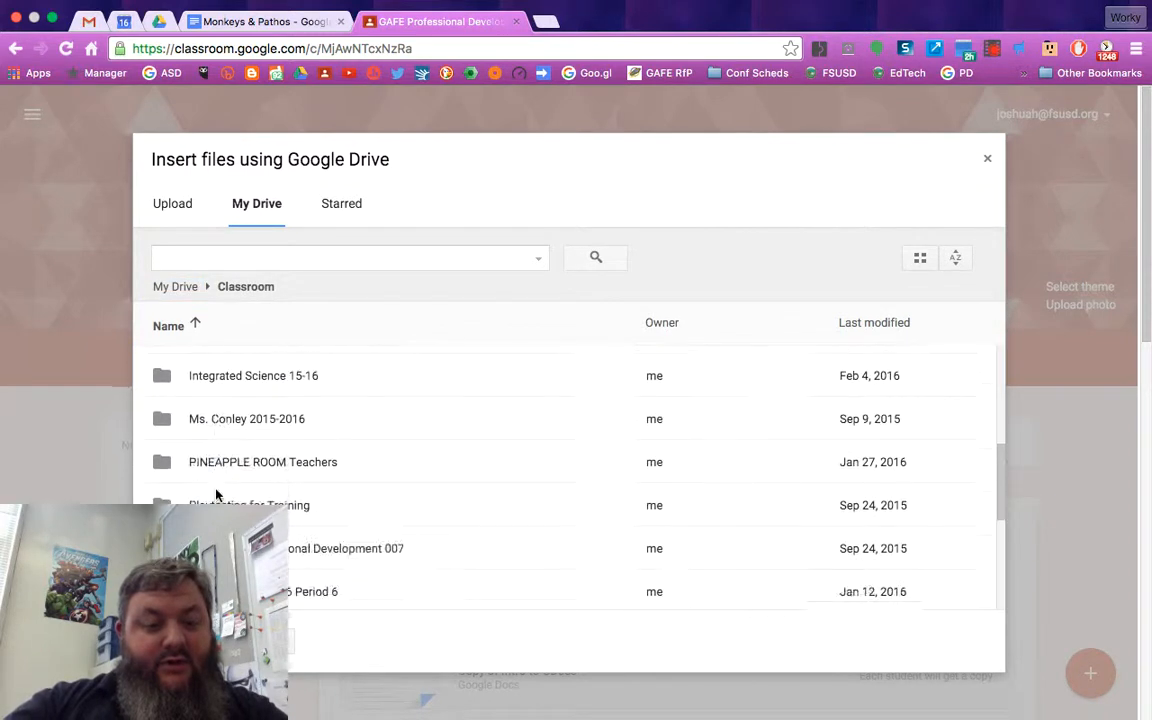
pyautogui.doubleClick(216, 494)
pyautogui.scroll(-10, 216, 494)
pyautogui.scroll(-10, 216, 494)
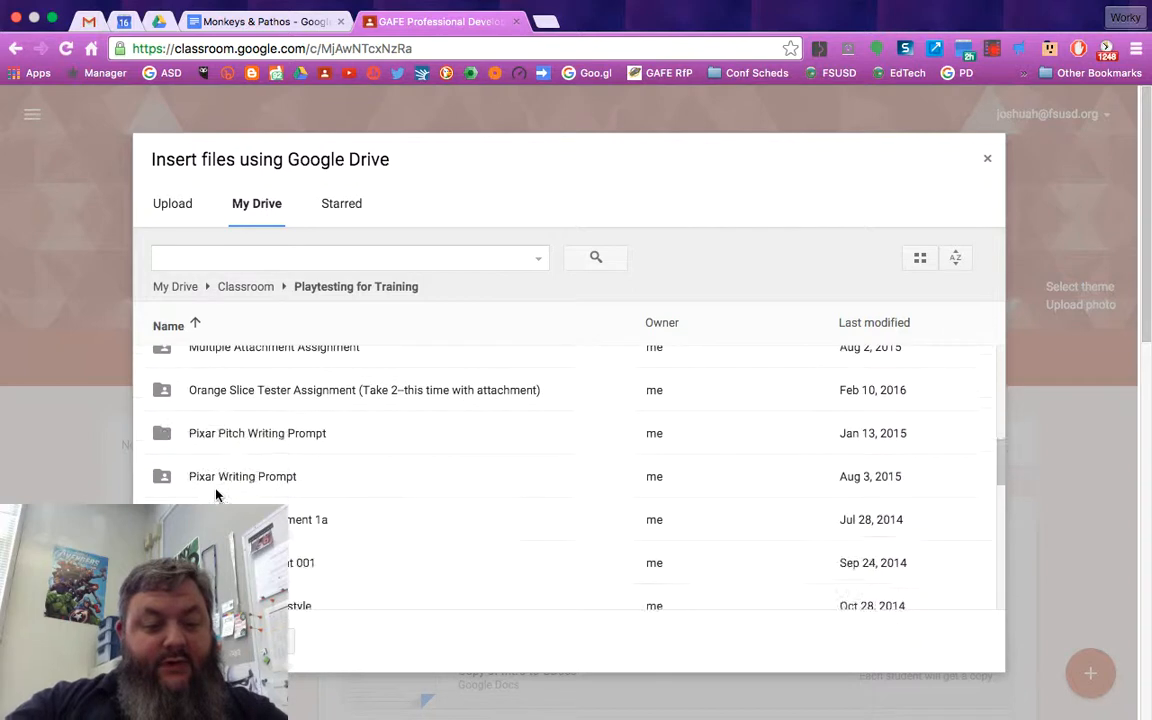
pyautogui.scroll(-3, 216, 494)
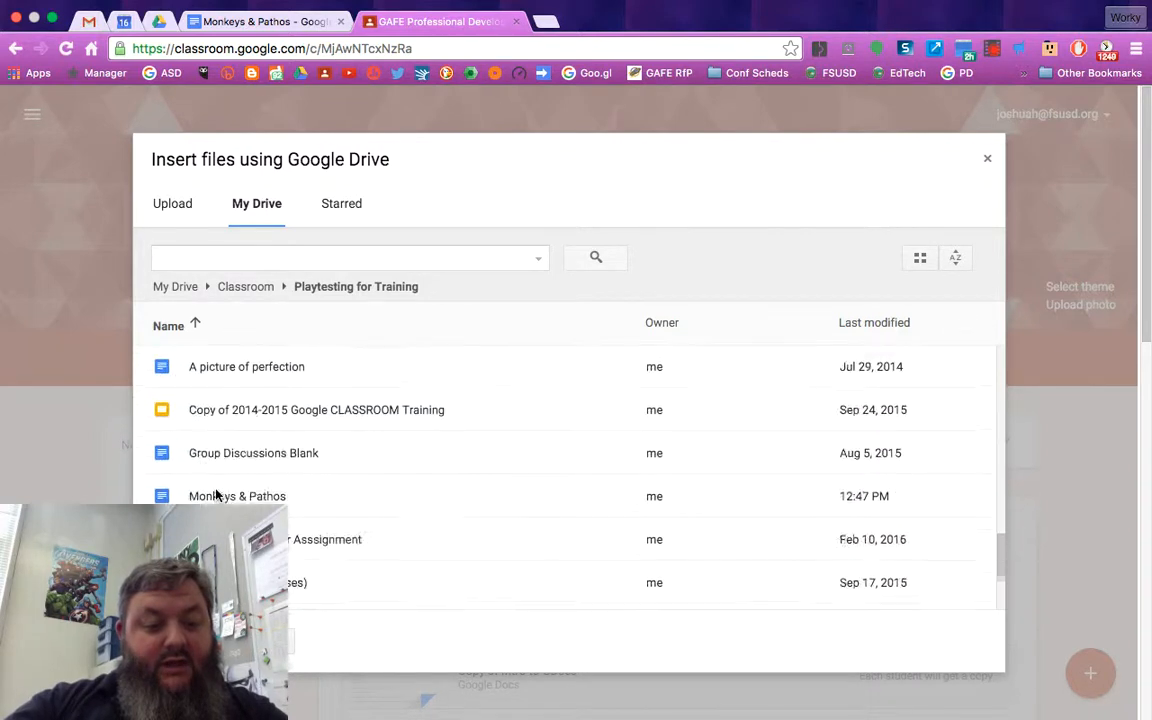
pyautogui.click(216, 494)
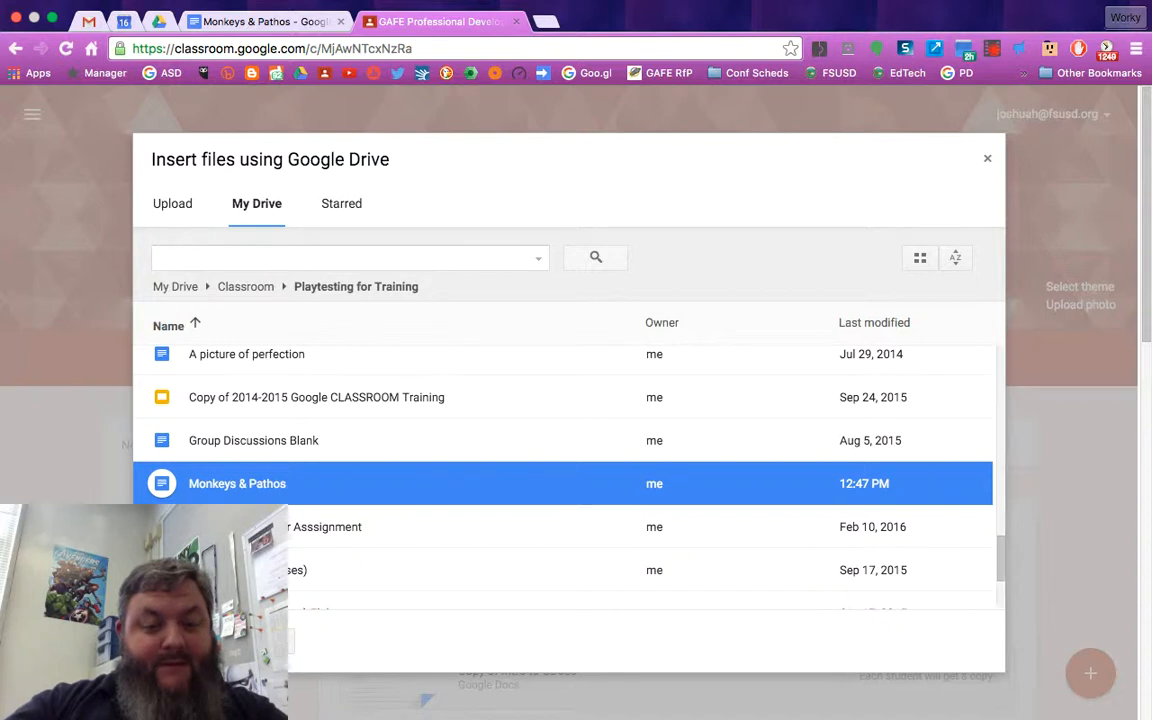
pyautogui.click(182, 641)
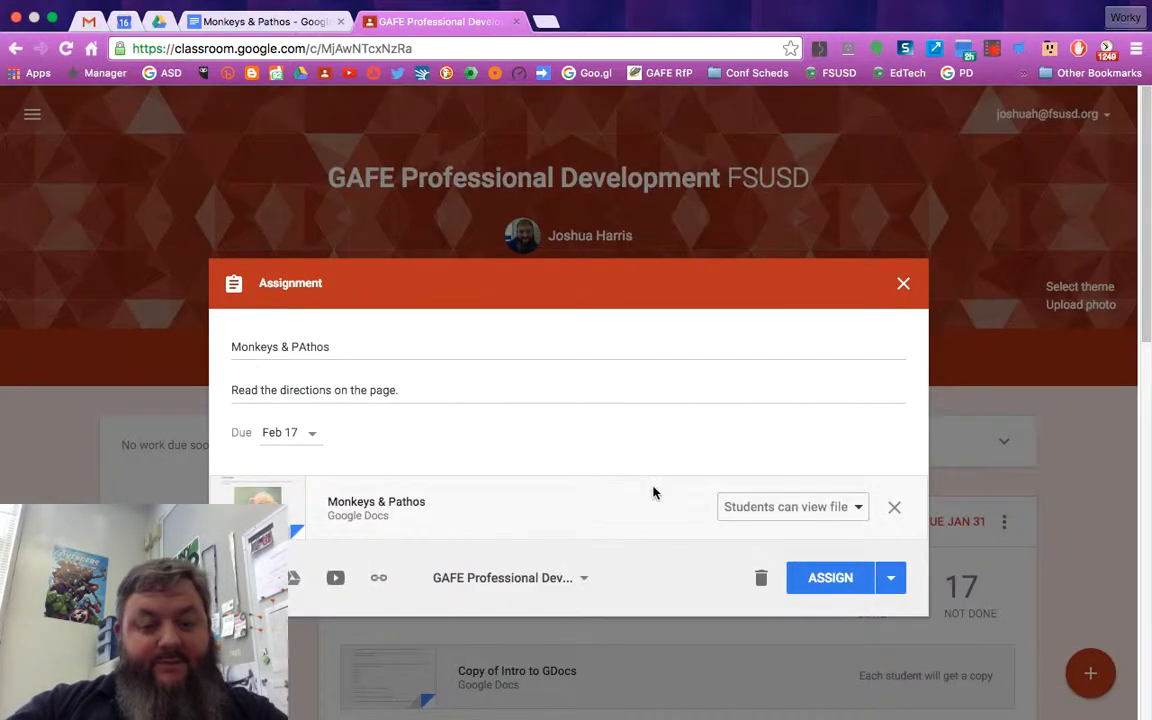
# Set the attached document's sharing option to Make a copy for each student
pyautogui.click(746, 506)
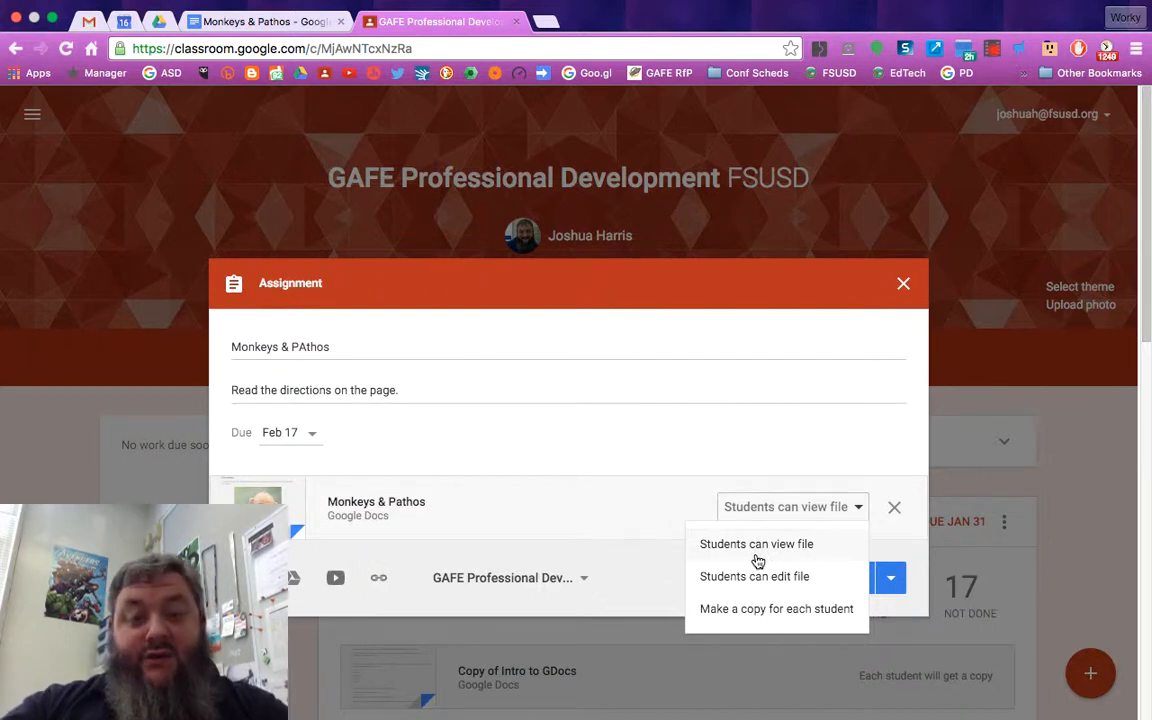
pyautogui.click(759, 612)
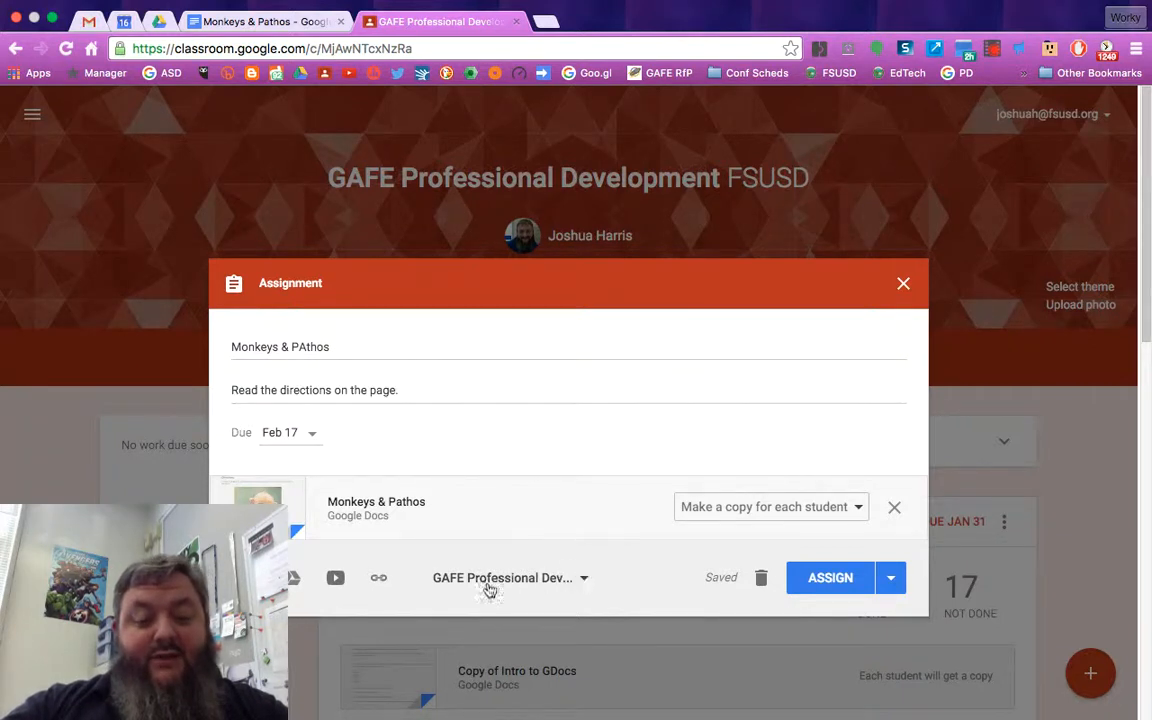
# Add the History of everything class to the assignment's classes and assign it
pyautogui.click(579, 579)
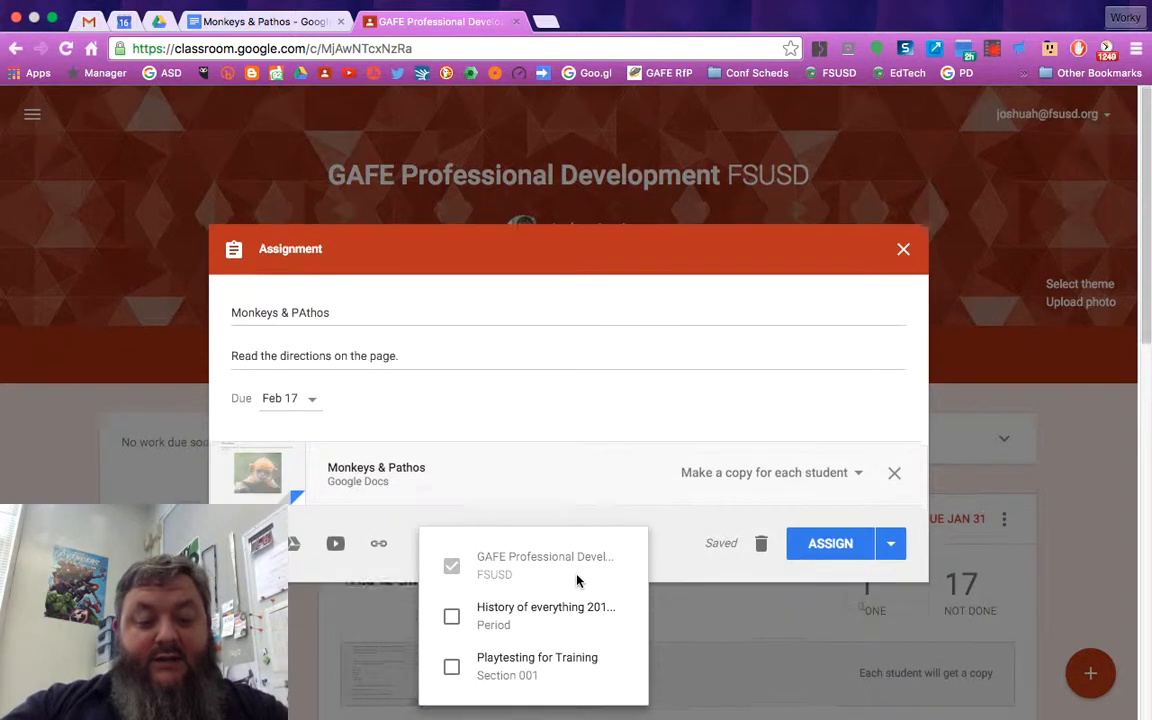
pyautogui.click(453, 616)
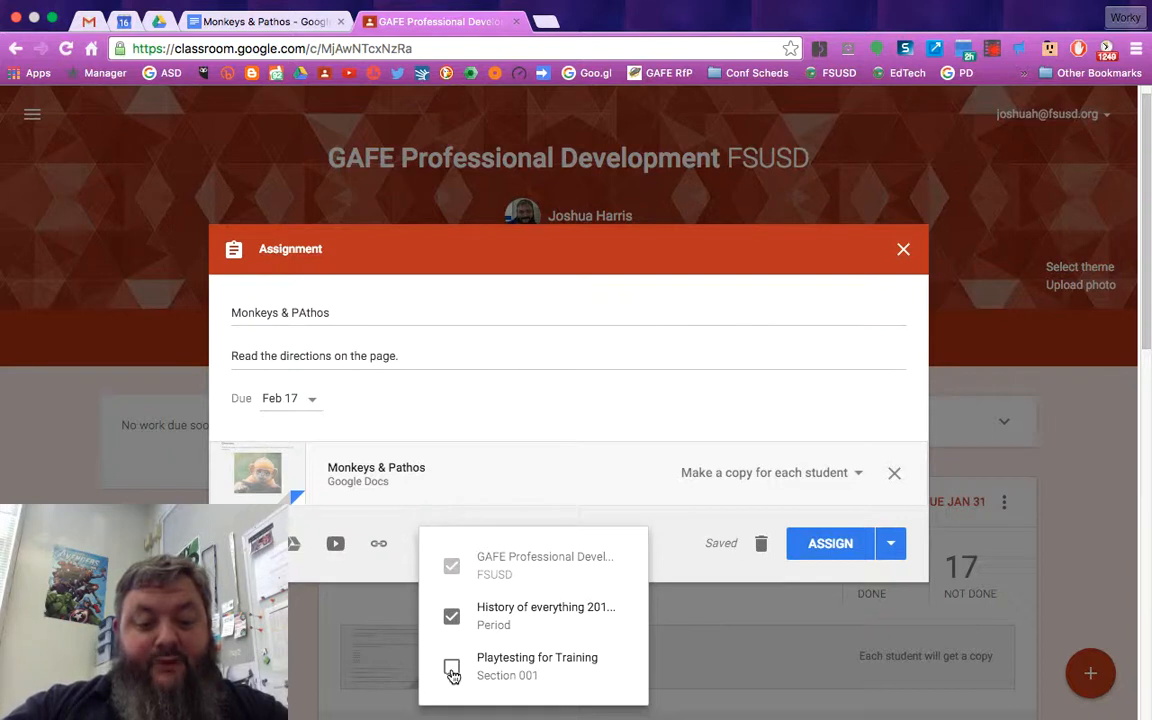
pyautogui.scroll(-2, 480, 607)
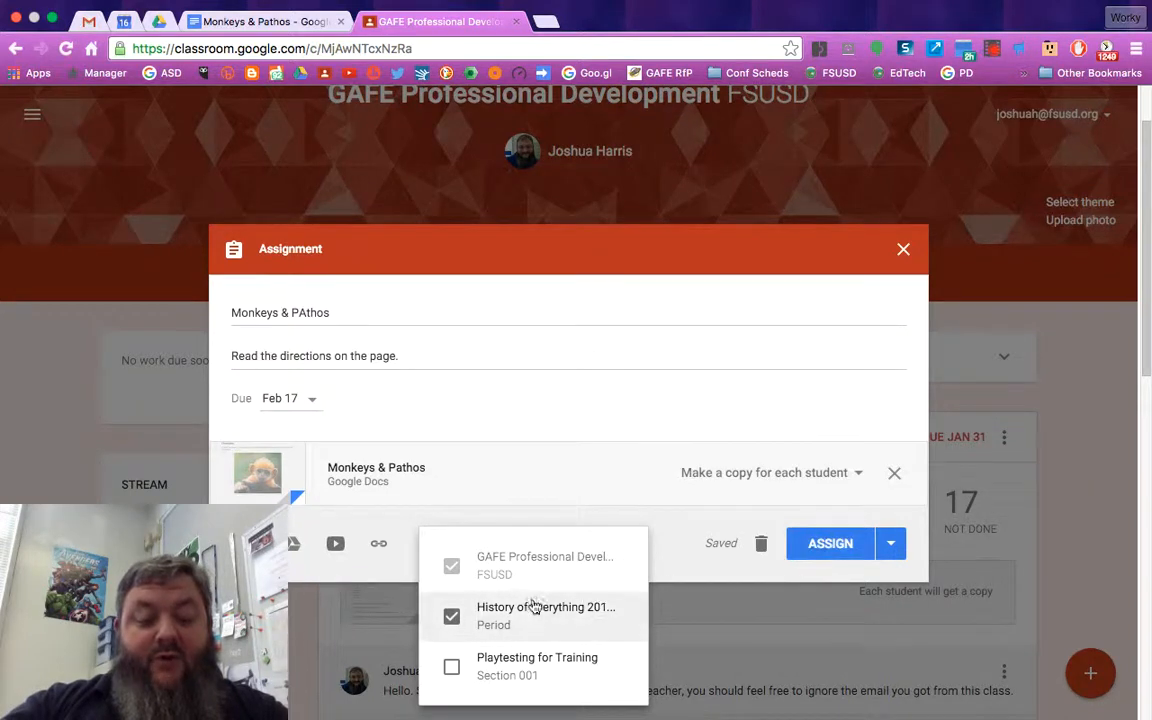
pyautogui.click(815, 555)
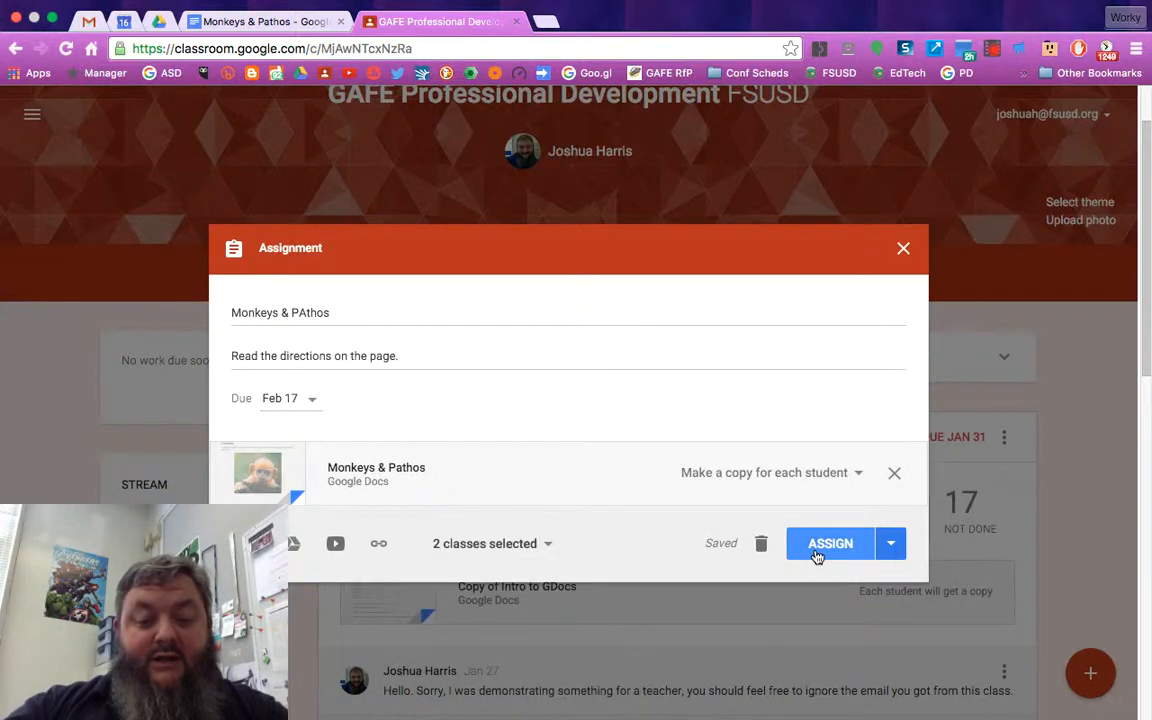
pyautogui.click(817, 553)
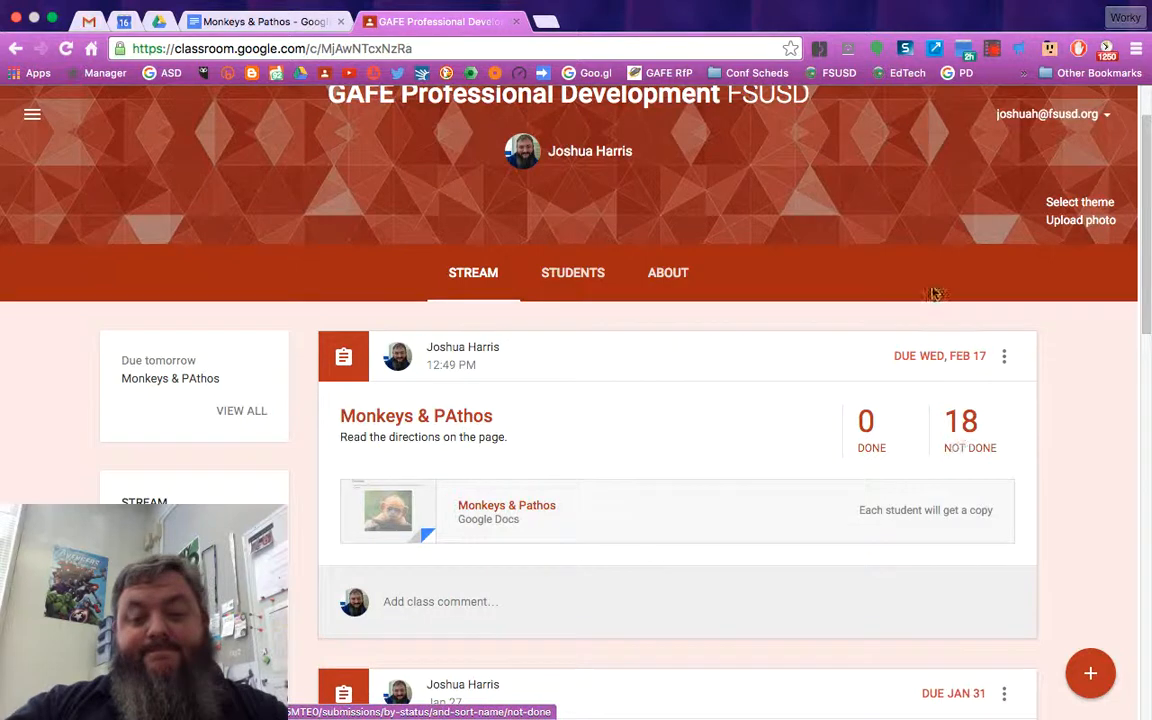
# Edit the posted assignment and correct its title to Monkeys & Pathos, then save
pyautogui.click(1004, 358)
pyautogui.click(930, 423)
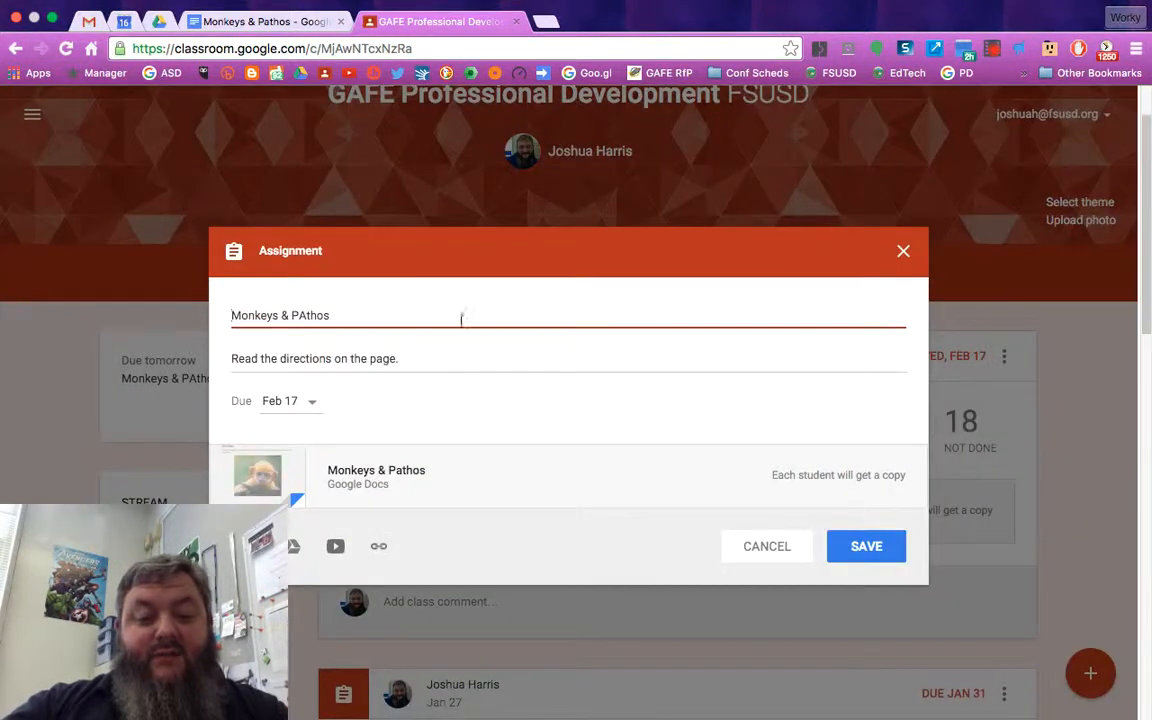
pyautogui.click(301, 315)
pyautogui.press('BackSpace')
pyautogui.write('a')
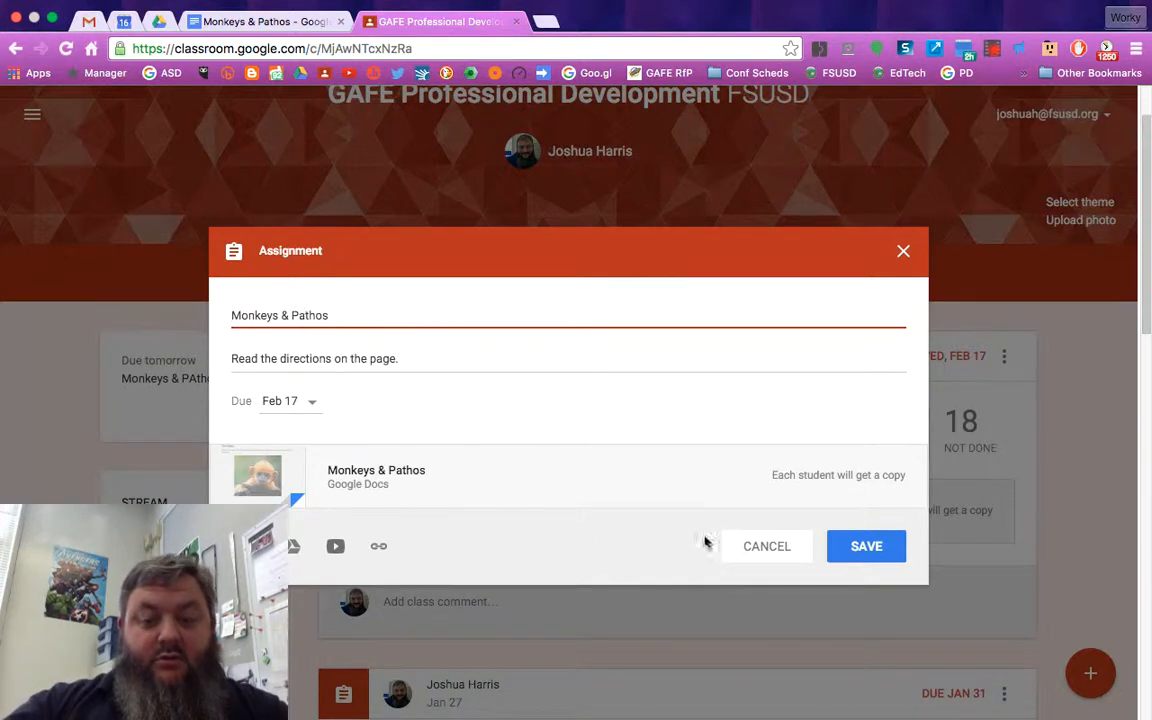
pyautogui.click(849, 551)
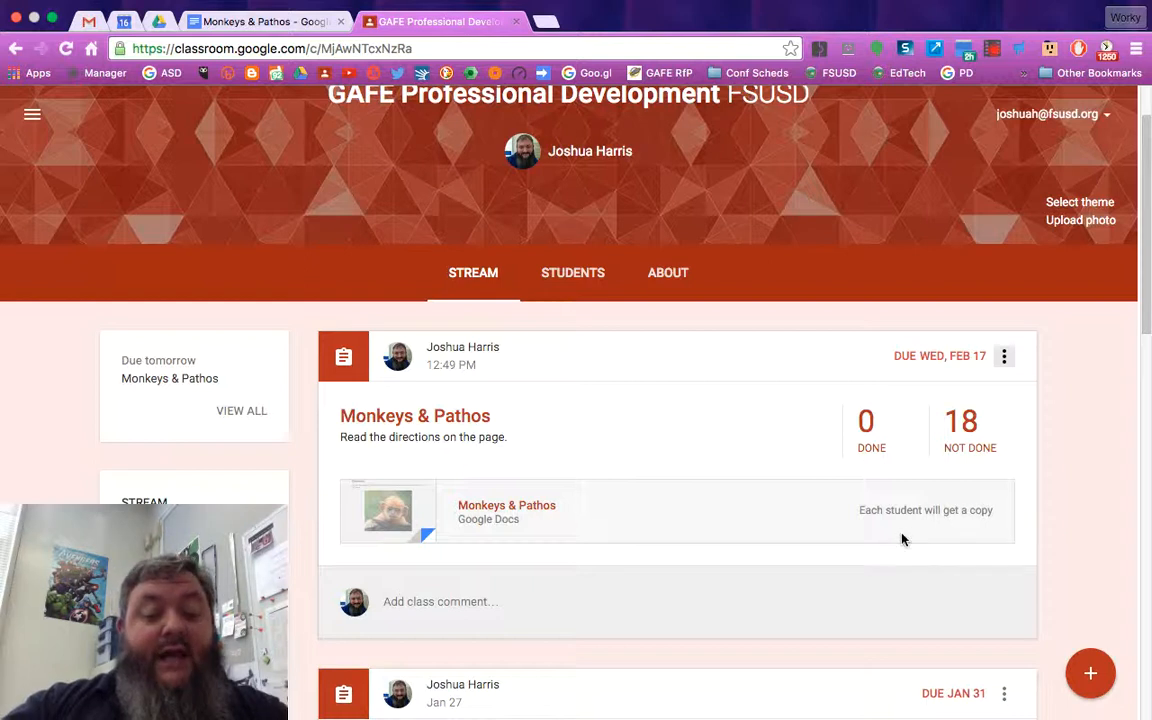
# Open the assignment's student work page to review each student's status, then return to the class stream
pyautogui.click(966, 433)
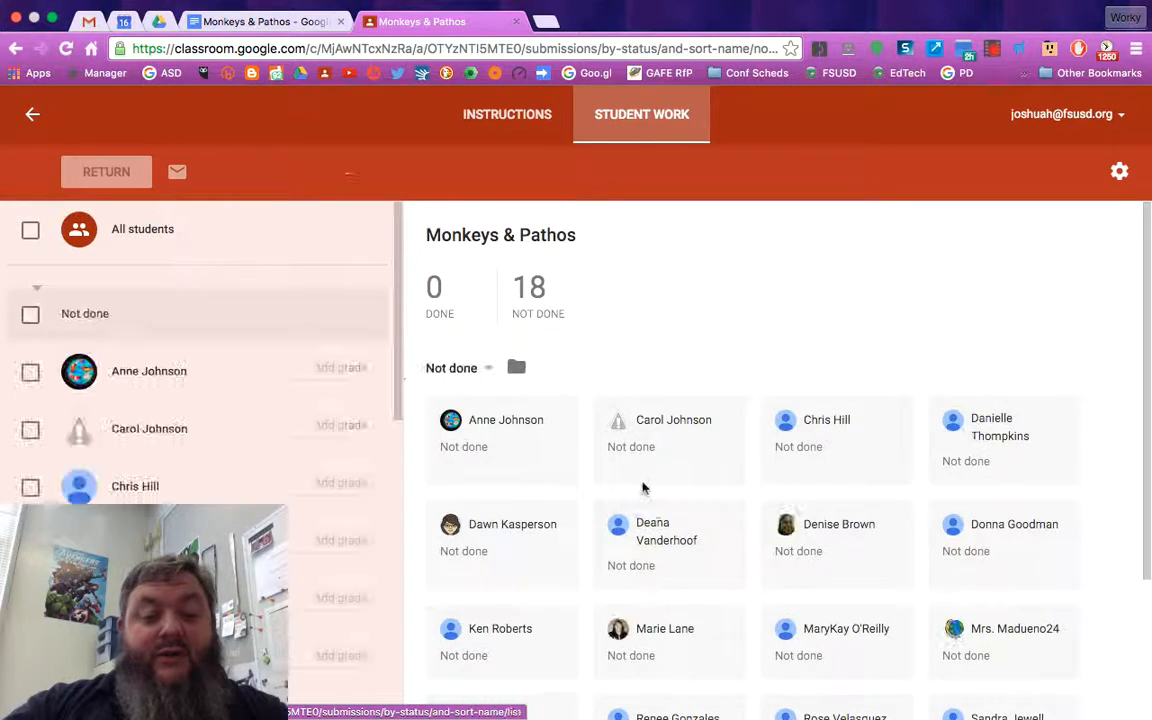
pyautogui.scroll(-2, 558, 474)
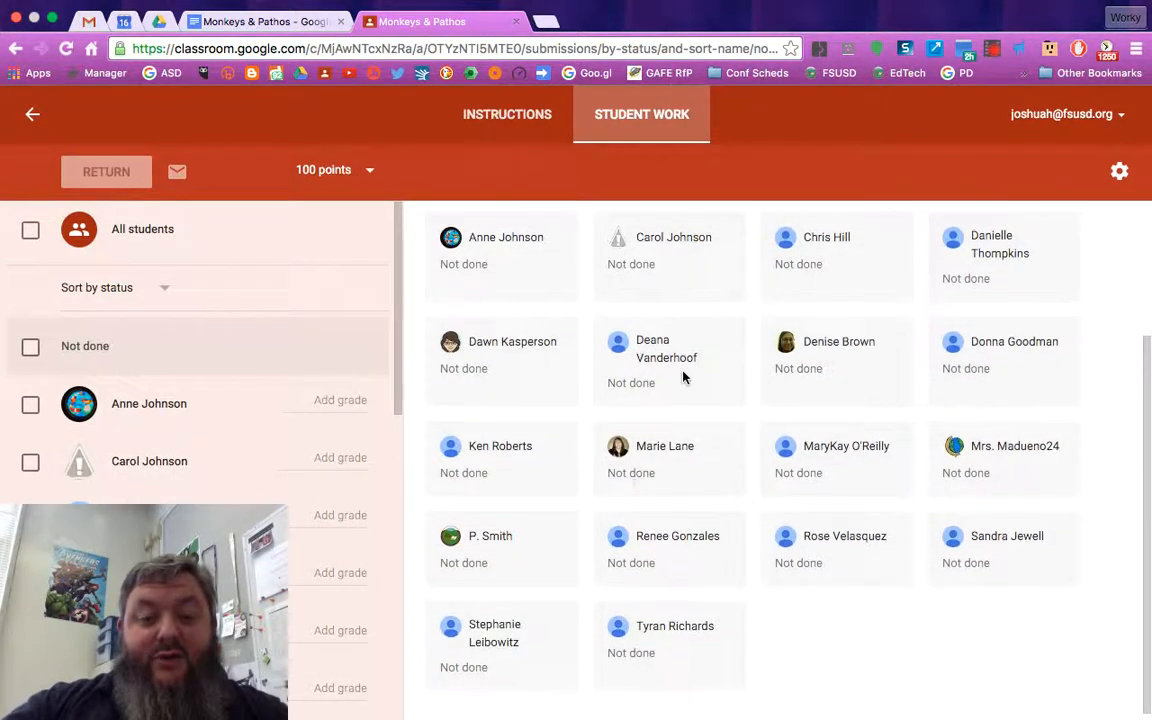
pyautogui.scroll(1, 684, 377)
pyautogui.scroll(-1, 684, 377)
pyautogui.scroll(3, 684, 377)
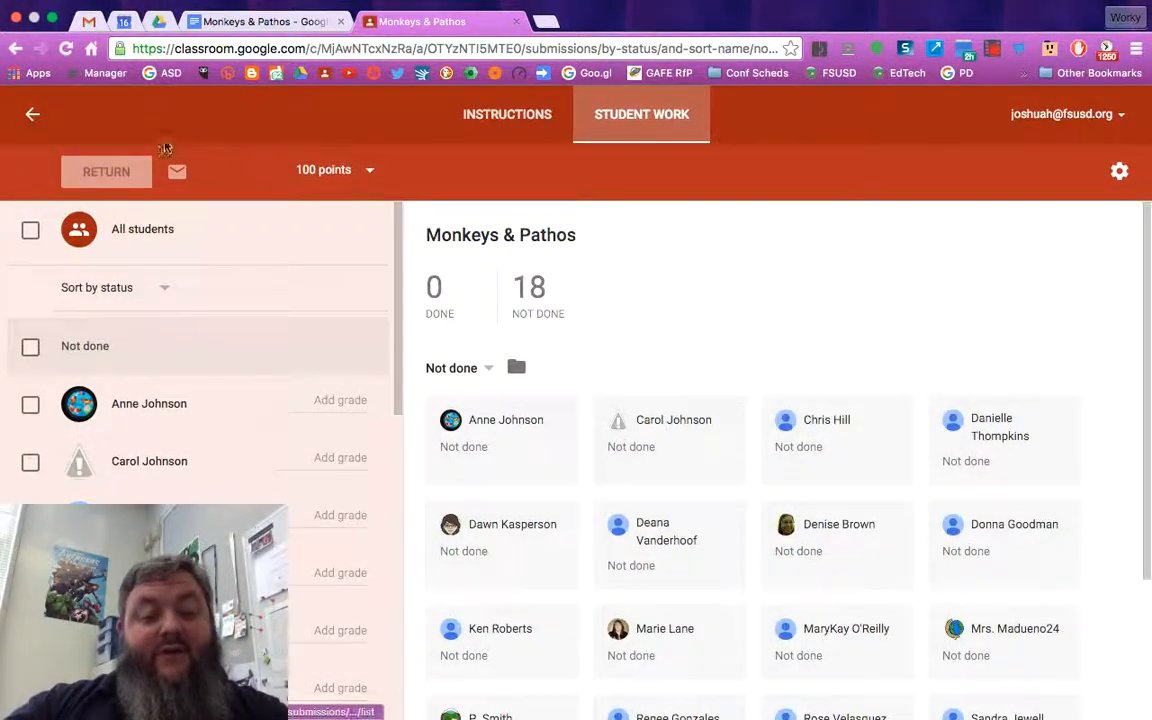
pyautogui.click(31, 117)
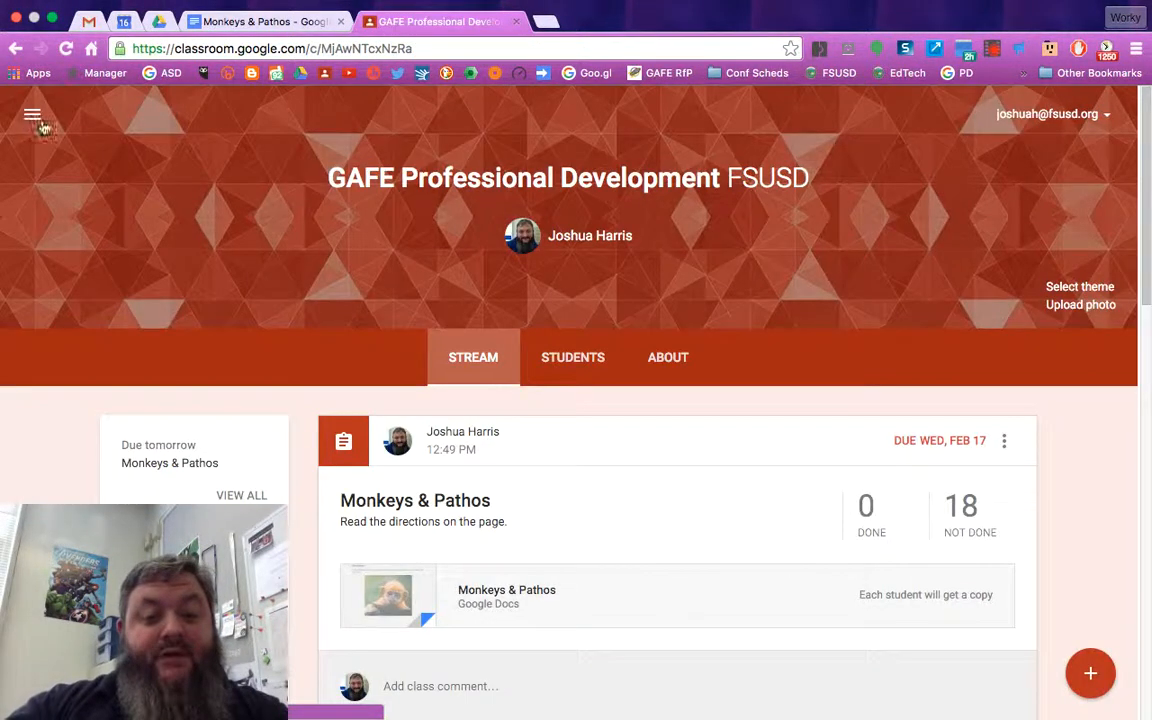